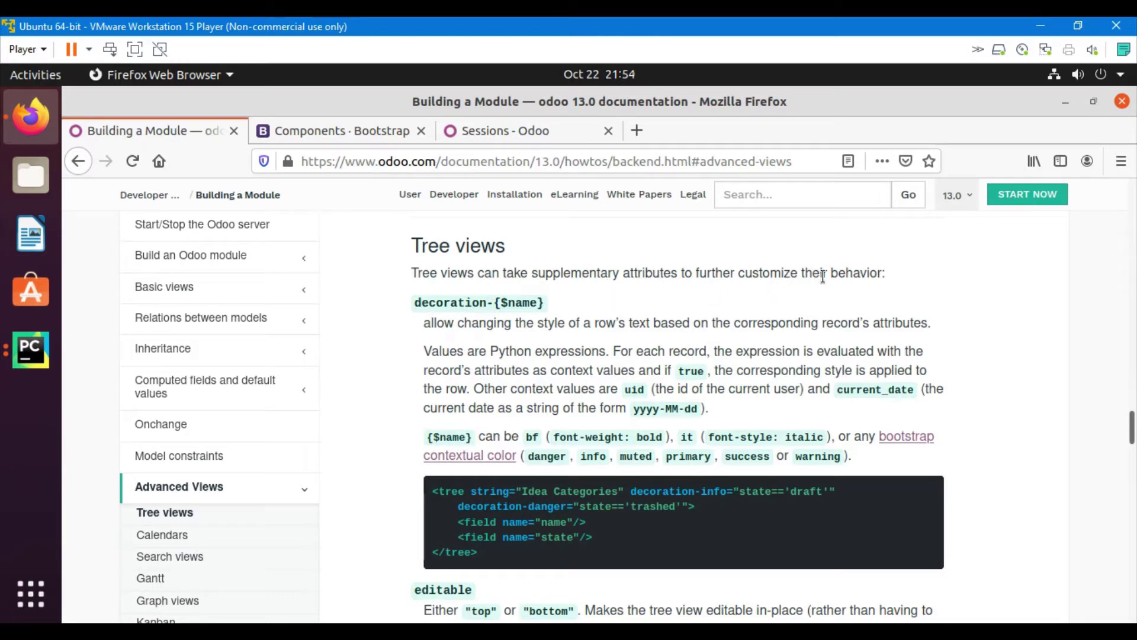
# - Highlight decoration, editable and the state=='draft' decoration-info example in the tree view docs
pyautogui.doubleClick(434, 303)
pyautogui.scroll(-2, 438, 303)
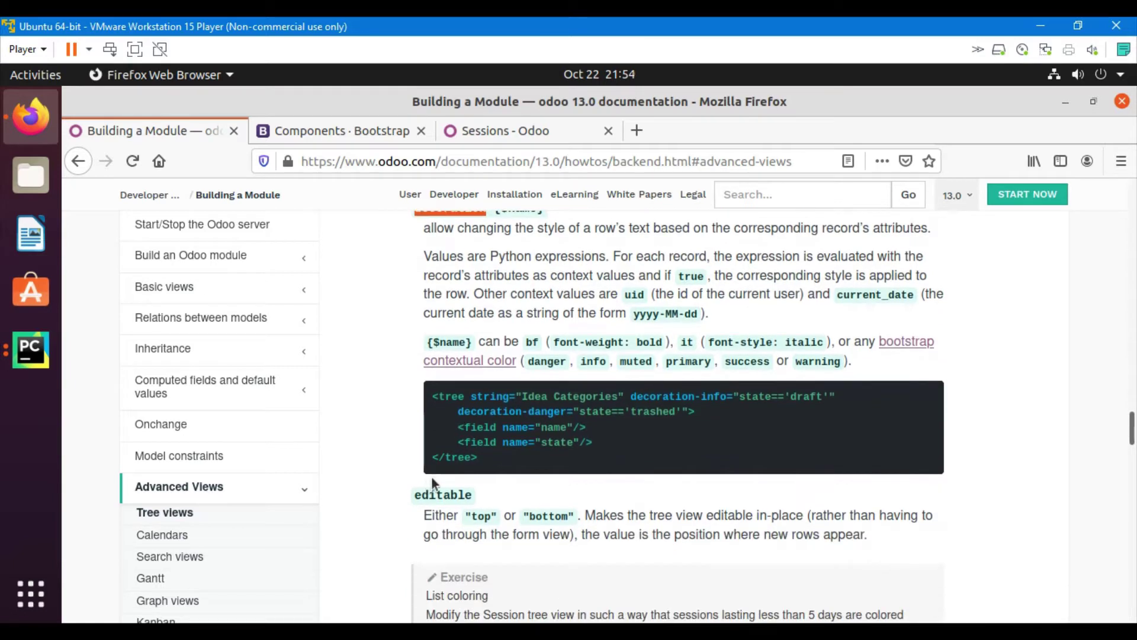
pyautogui.doubleClick(447, 497)
pyautogui.scroll(2, 445, 498)
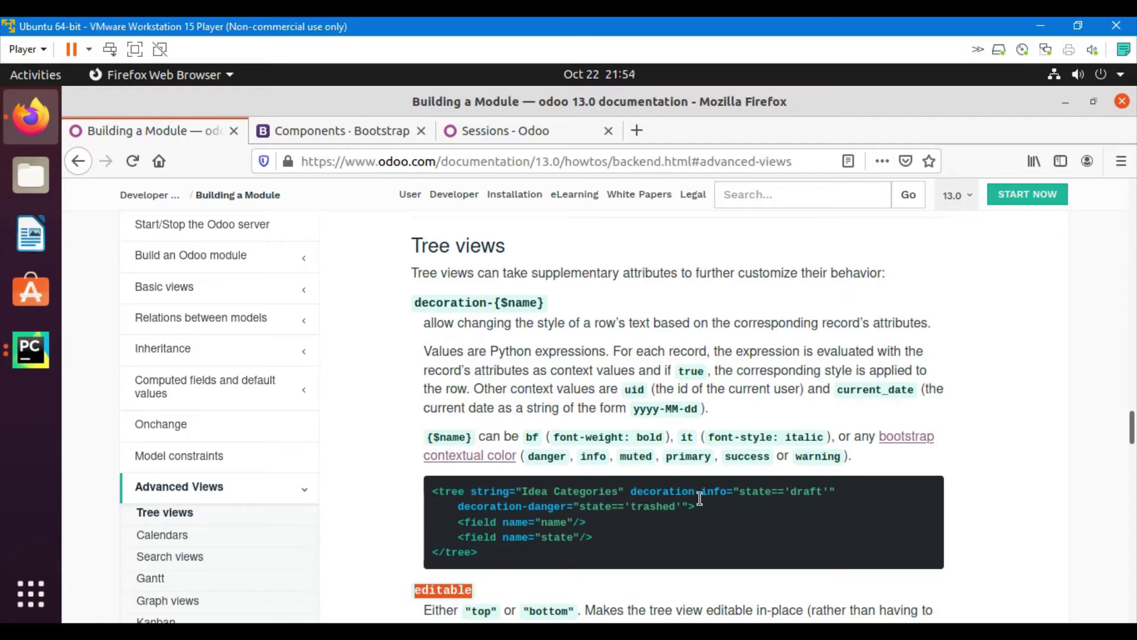
pyautogui.moveTo(738, 491); pyautogui.dragTo(829, 494)
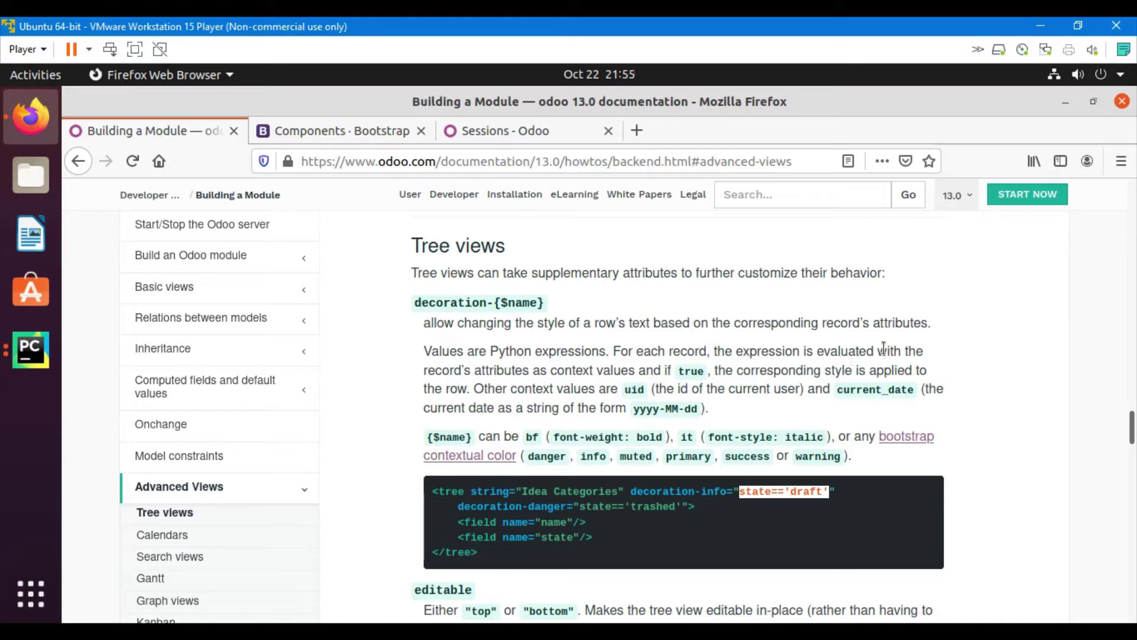
pyautogui.moveTo(463, 371); pyautogui.dragTo(578, 376)
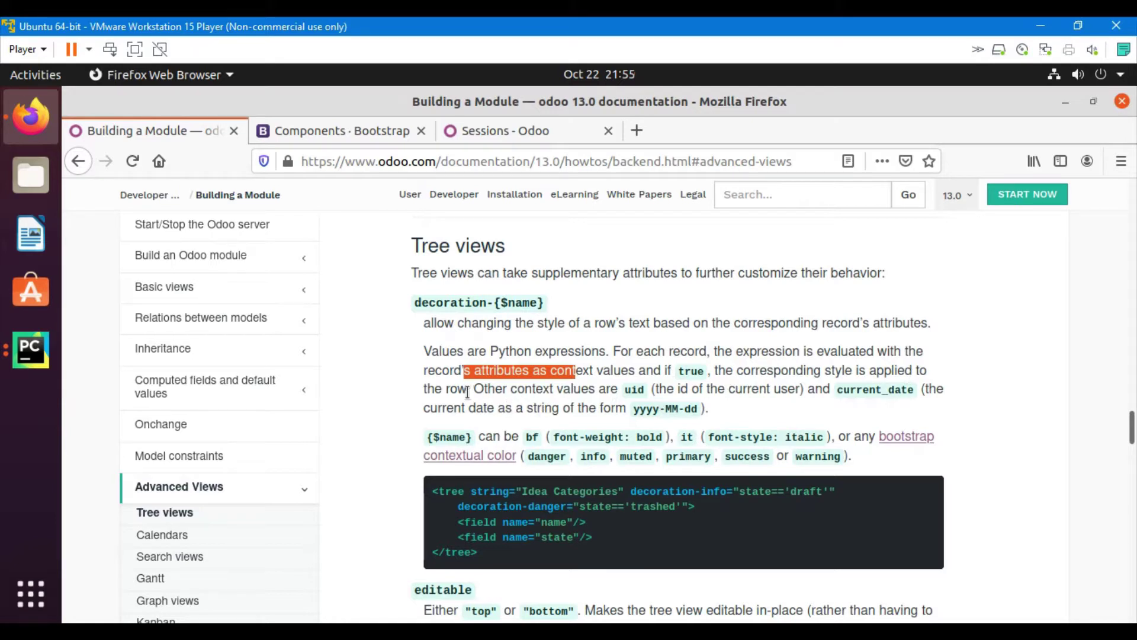
pyautogui.moveTo(744, 490); pyautogui.dragTo(828, 491)
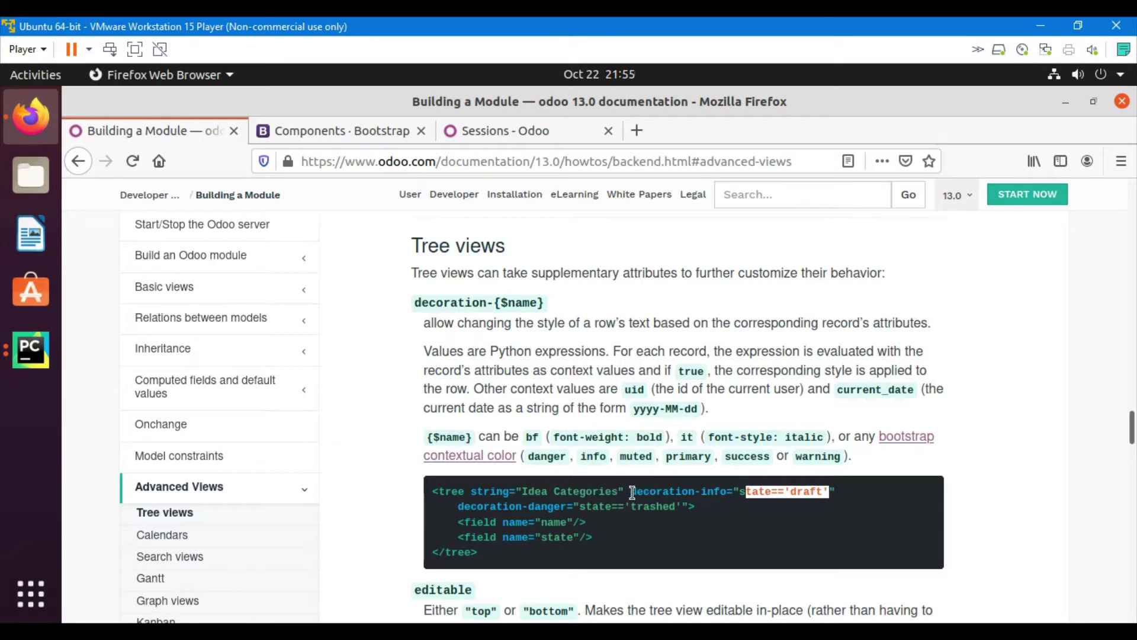
pyautogui.moveTo(630, 490); pyautogui.dragTo(730, 498)
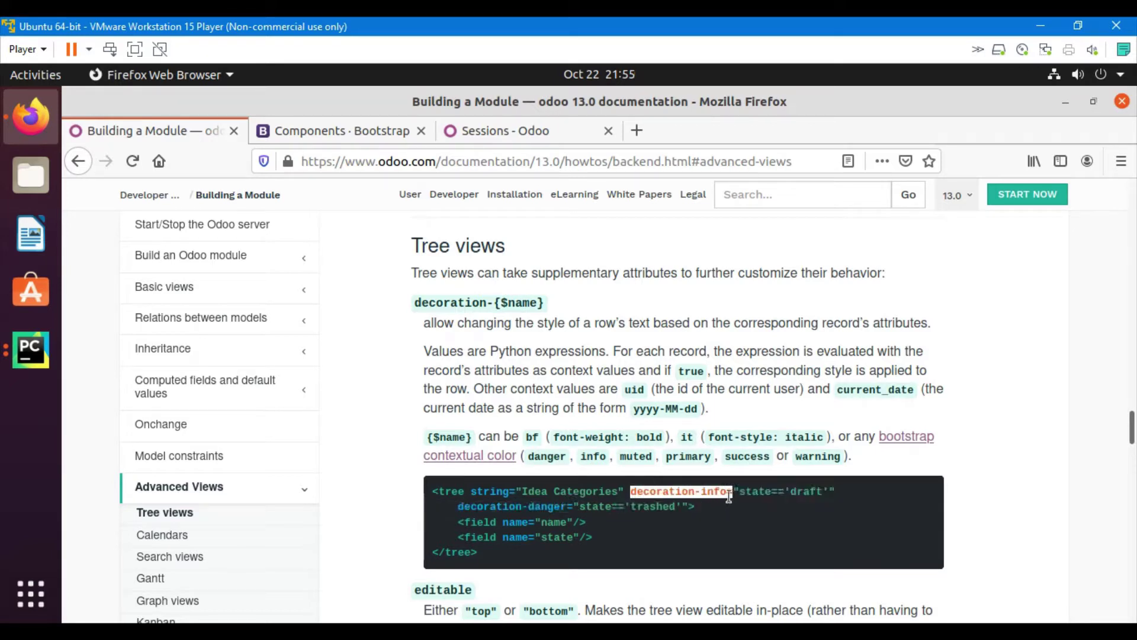
pyautogui.doubleClick(712, 493)
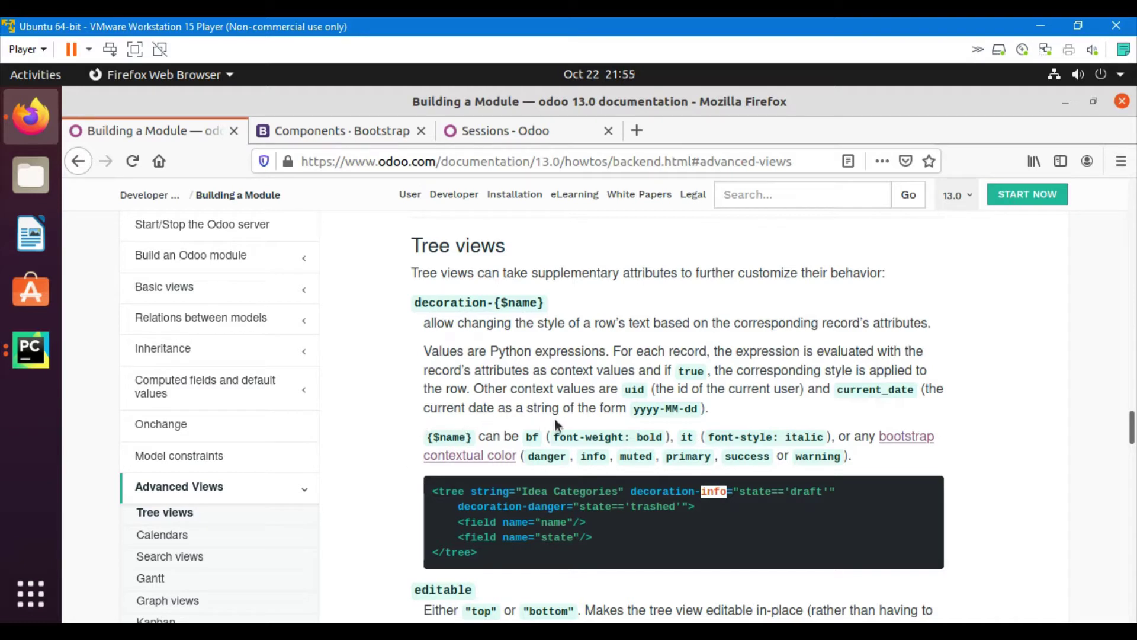
# - Highlight the yyyy-MM-dd date format and the bf bold and it italic style options
pyautogui.moveTo(646, 409); pyautogui.dragTo(698, 408)
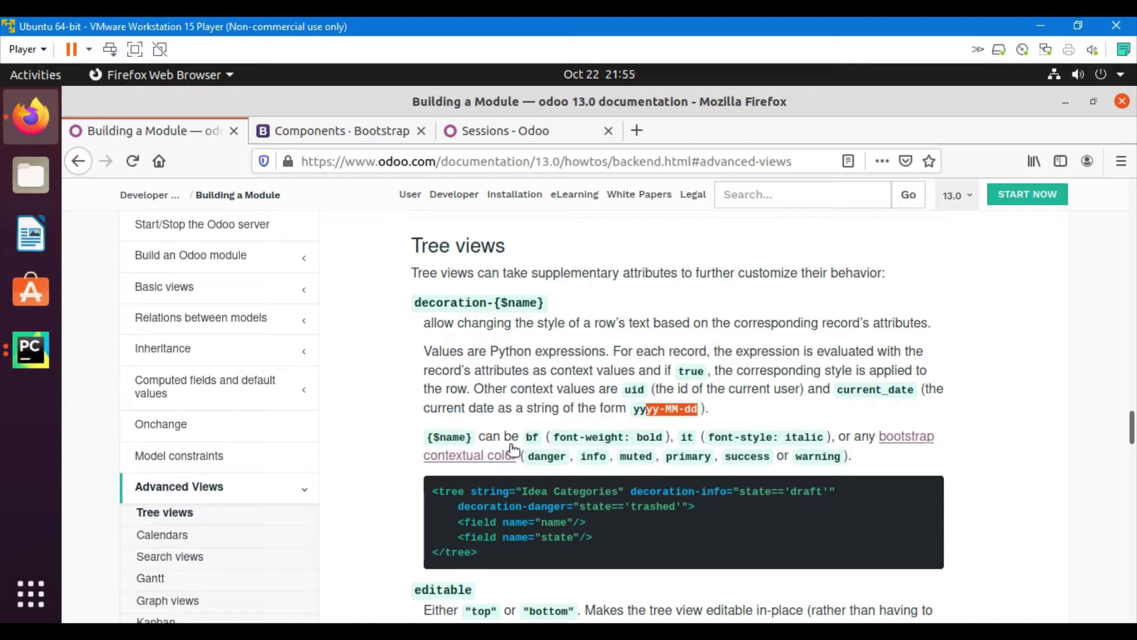
pyautogui.moveTo(554, 437); pyautogui.dragTo(624, 437)
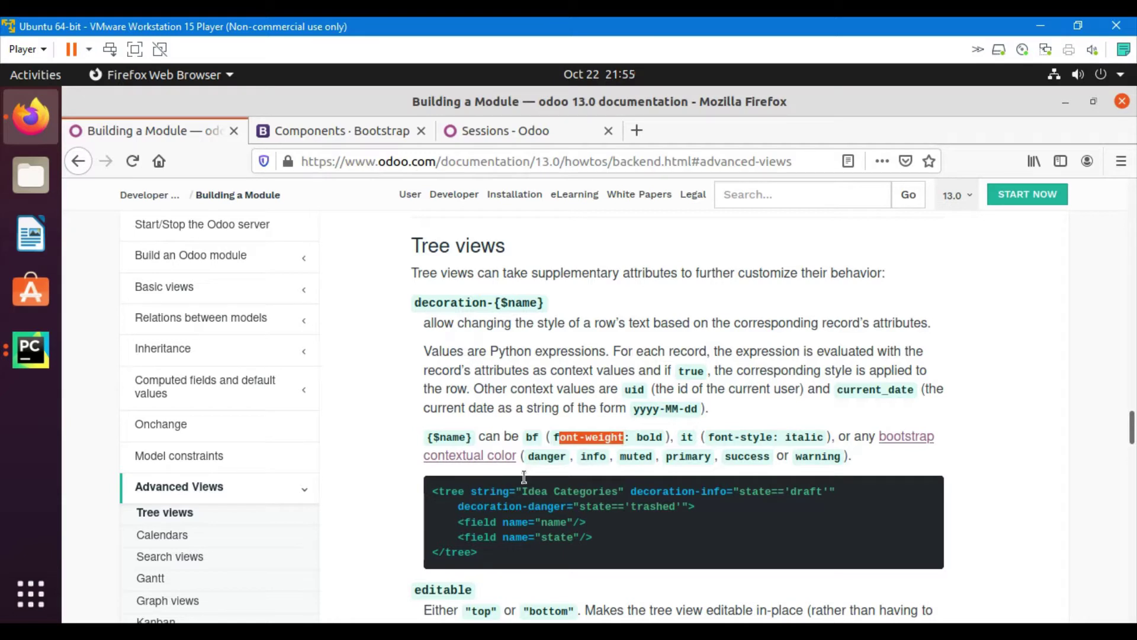
pyautogui.moveTo(524, 436); pyautogui.dragTo(558, 442)
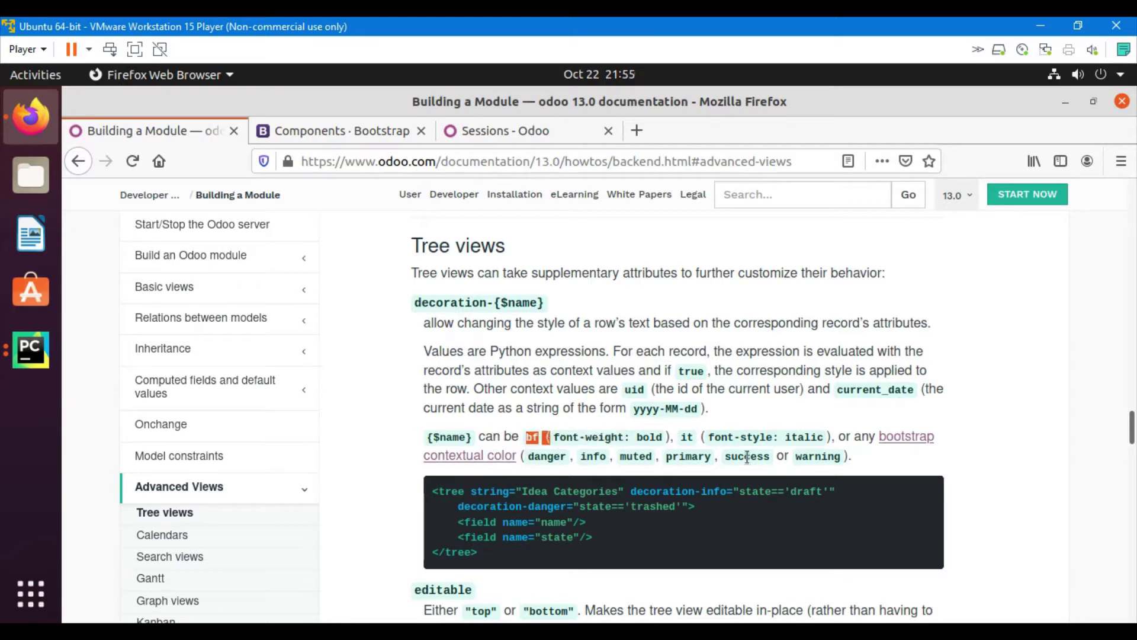
pyautogui.moveTo(791, 437); pyautogui.dragTo(819, 443)
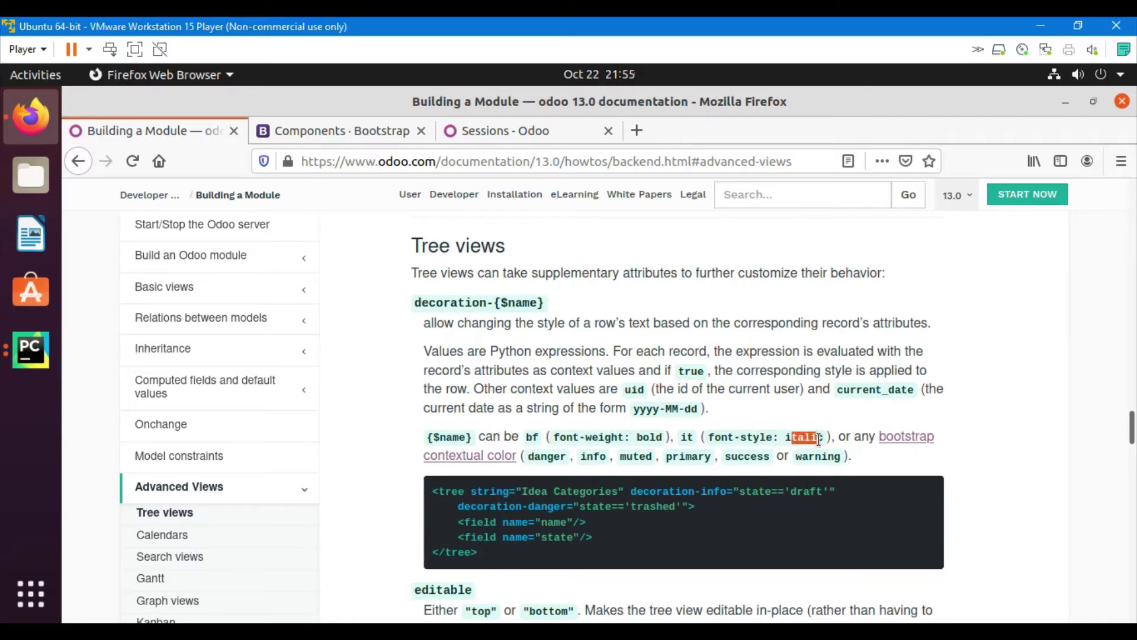
pyautogui.doubleClick(687, 438)
pyautogui.moveTo(628, 491)
pyautogui.mouseDown()
pyautogui.moveTo(697, 508)
pyautogui.moveTo(727, 491)
pyautogui.mouseUp()
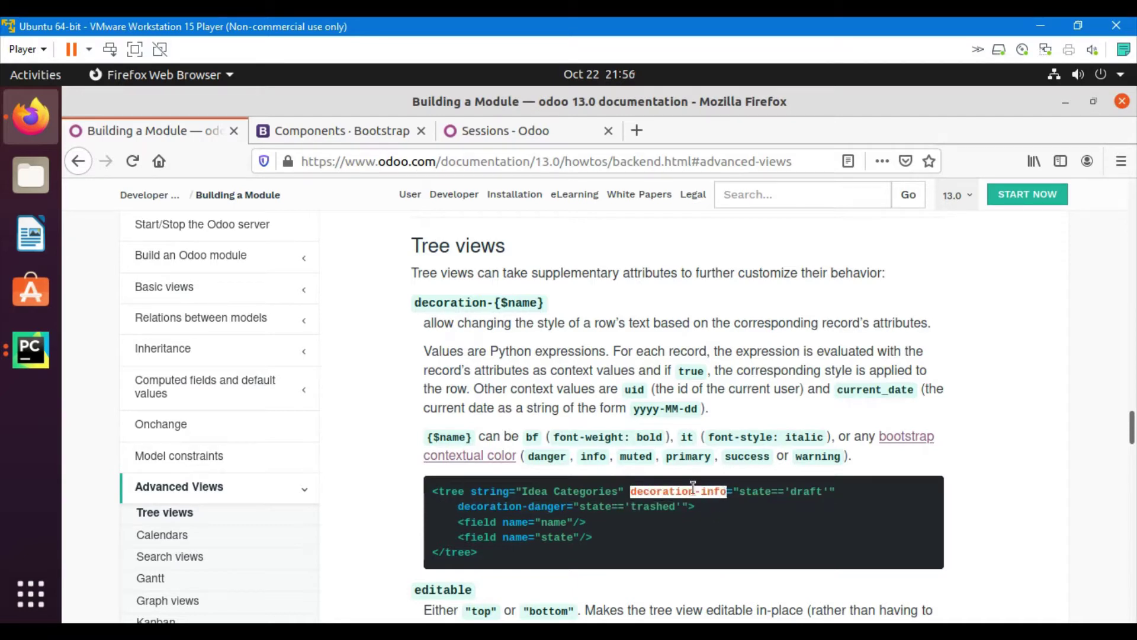
pyautogui.moveTo(632, 492); pyautogui.dragTo(726, 498)
pyautogui.scroll(-1, 461, 434)
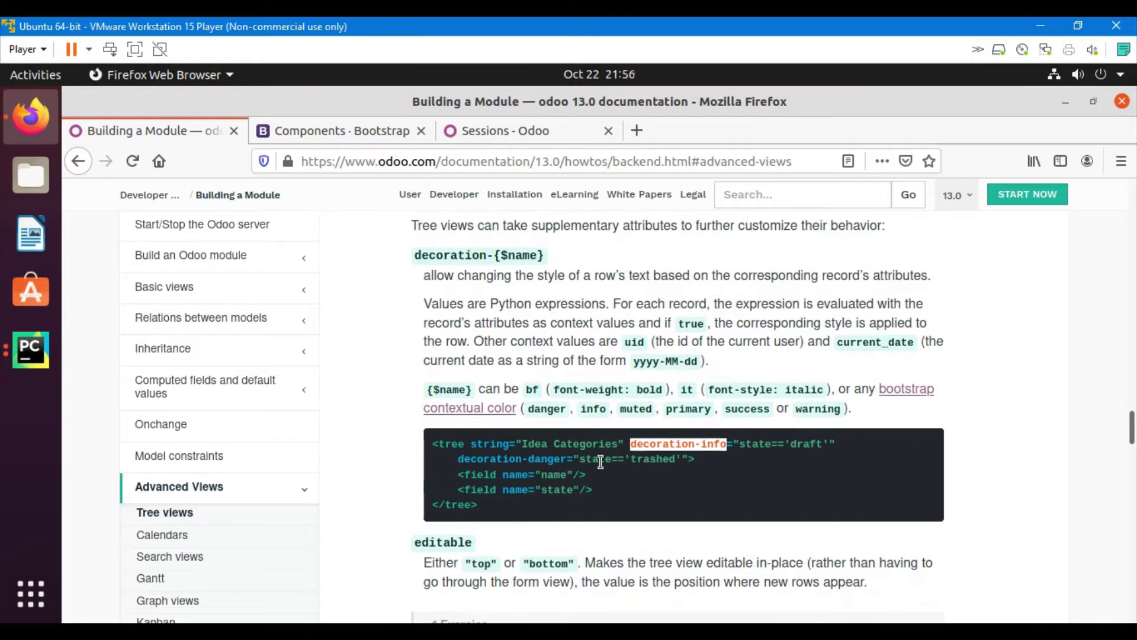
pyautogui.scroll(-1, 586, 453)
pyautogui.scroll(1, 569, 443)
# - Highlight the editable attribute's top and bottom options and the form view mention
pyautogui.doubleClick(443, 541)
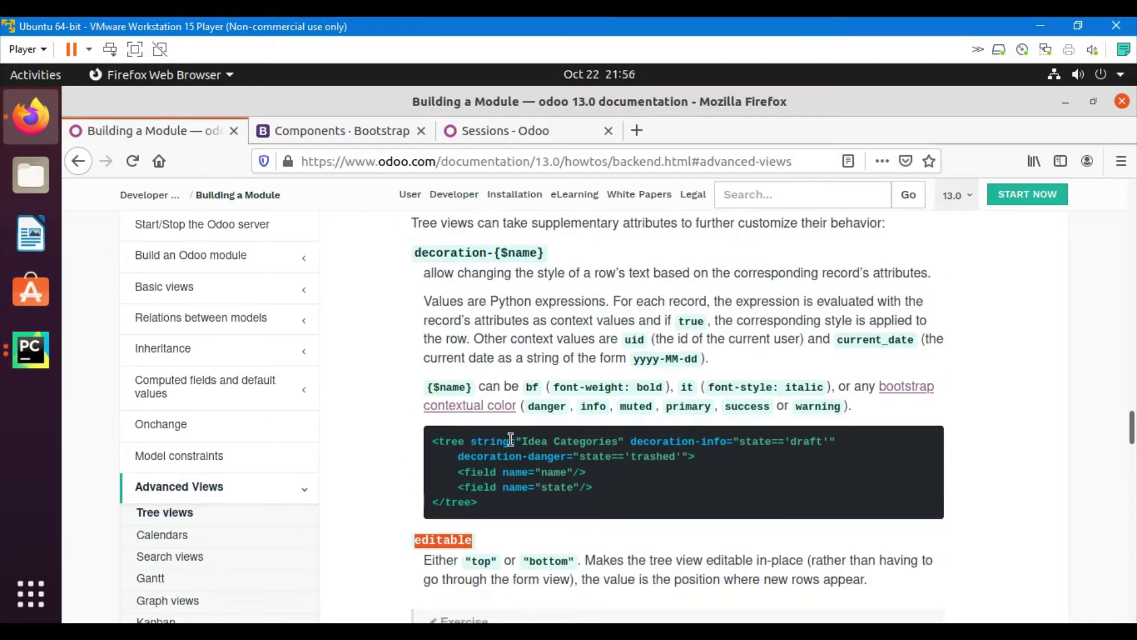
pyautogui.scroll(-2, 507, 436)
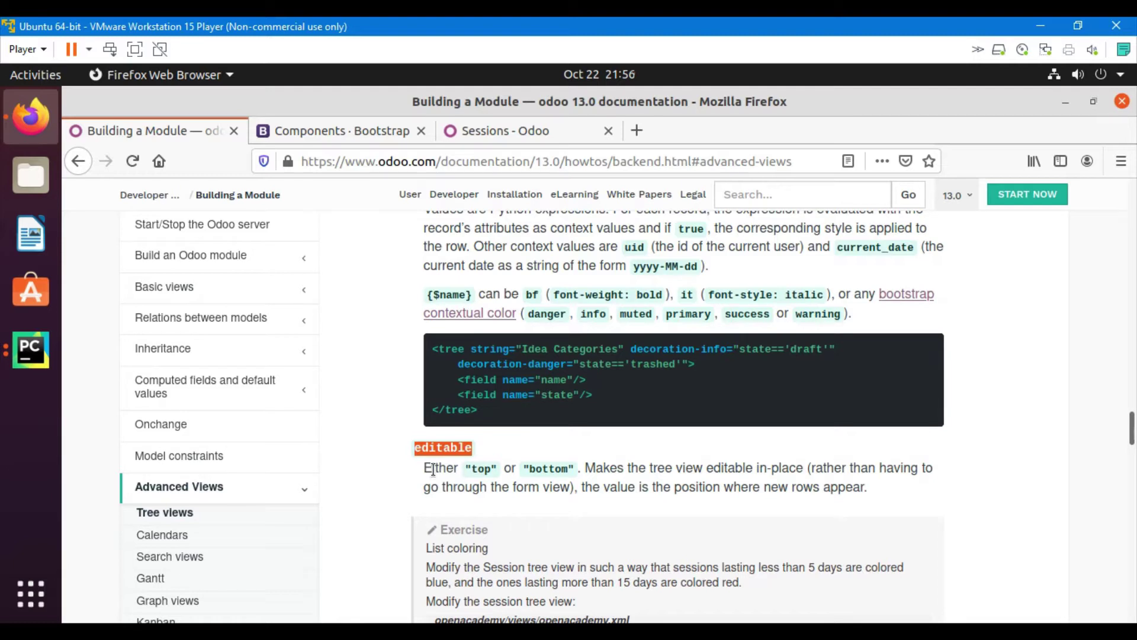
pyautogui.click(433, 472)
pyautogui.doubleClick(434, 446)
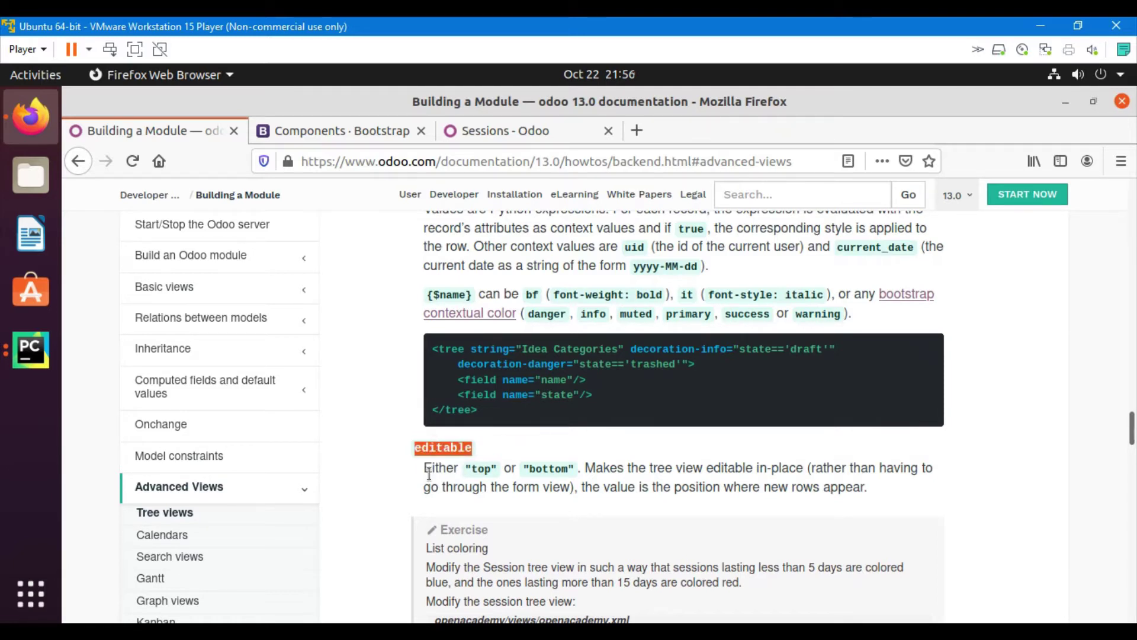
pyautogui.click(484, 473)
pyautogui.doubleClick(480, 468)
pyautogui.moveTo(555, 473); pyautogui.dragTo(569, 472)
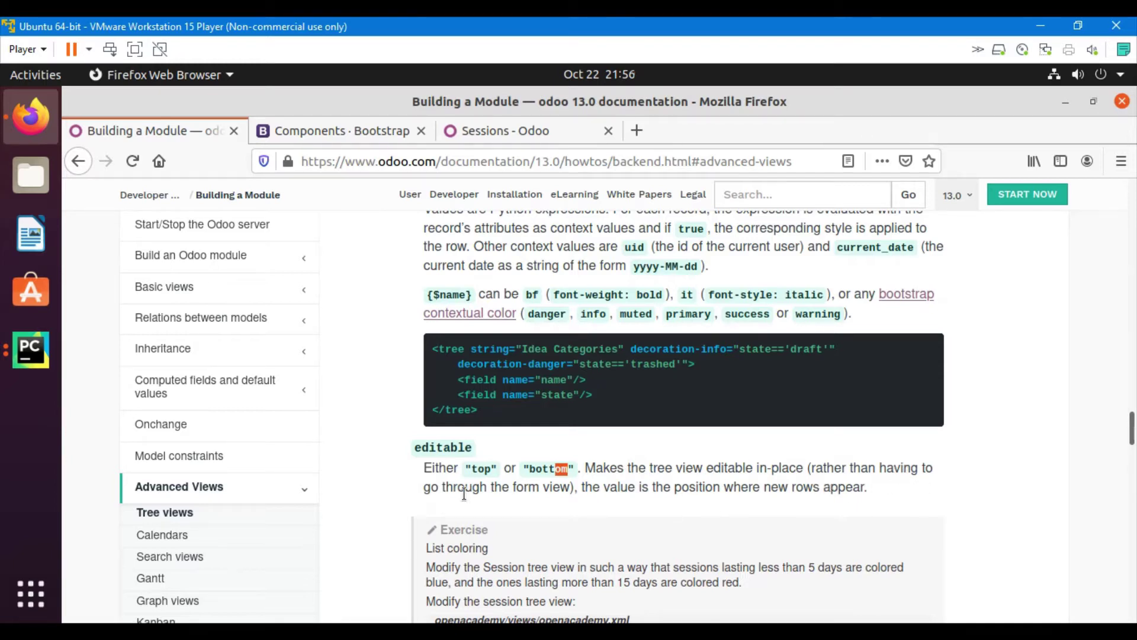
pyautogui.moveTo(481, 488); pyautogui.dragTo(655, 493)
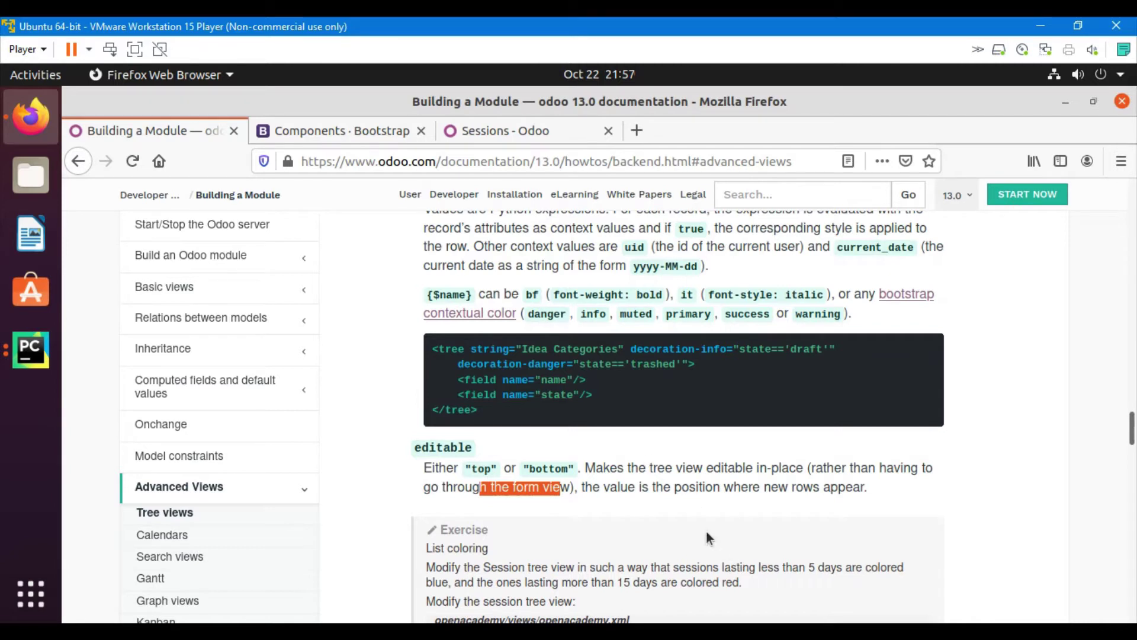
pyautogui.scroll(-3, 707, 530)
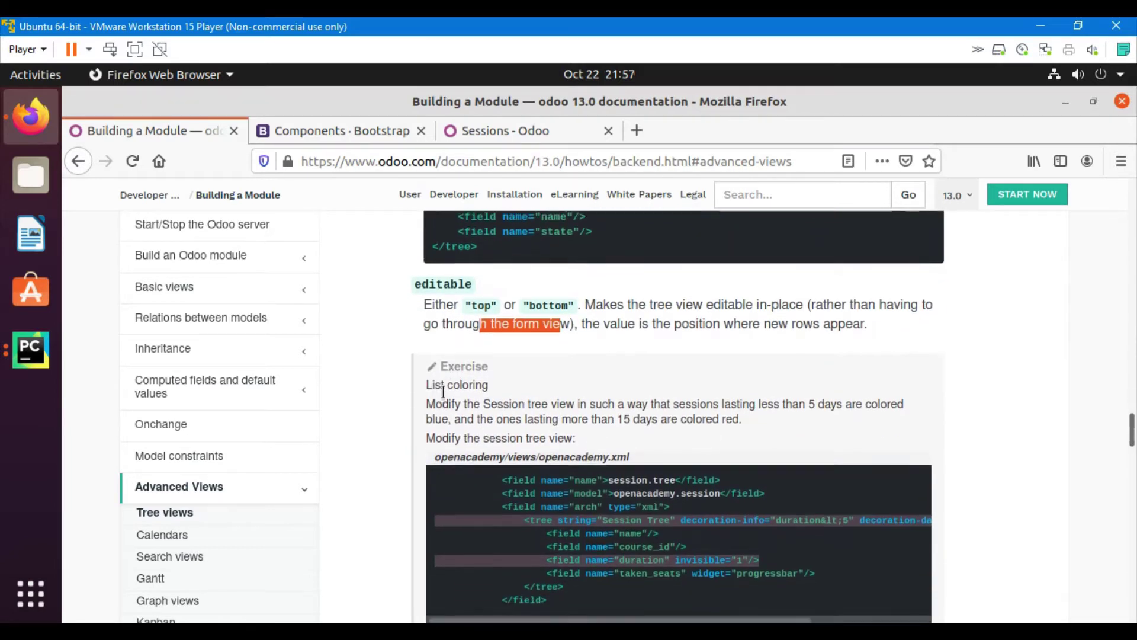
# - Highlight the List coloring exercise title and its under-5 and over-15 duration conditions
pyautogui.tripleClick(505, 367)
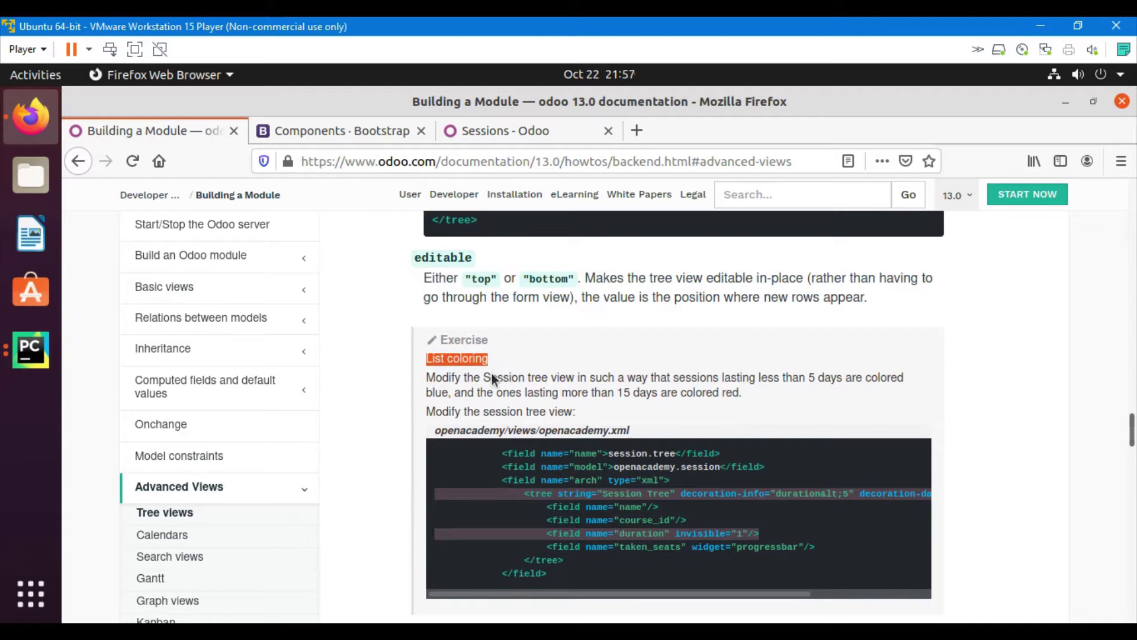
pyautogui.moveTo(488, 359); pyautogui.dragTo(434, 359)
pyautogui.doubleClick(436, 385)
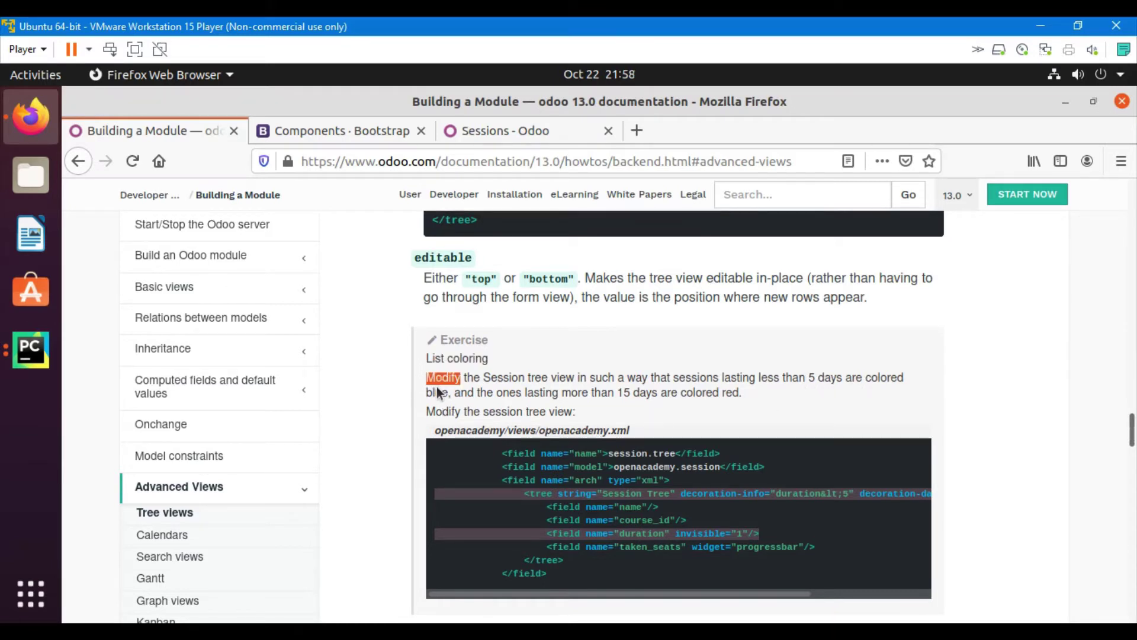
pyautogui.tripleClick(714, 395)
pyautogui.click(657, 414)
pyautogui.moveTo(730, 379); pyautogui.dragTo(764, 394)
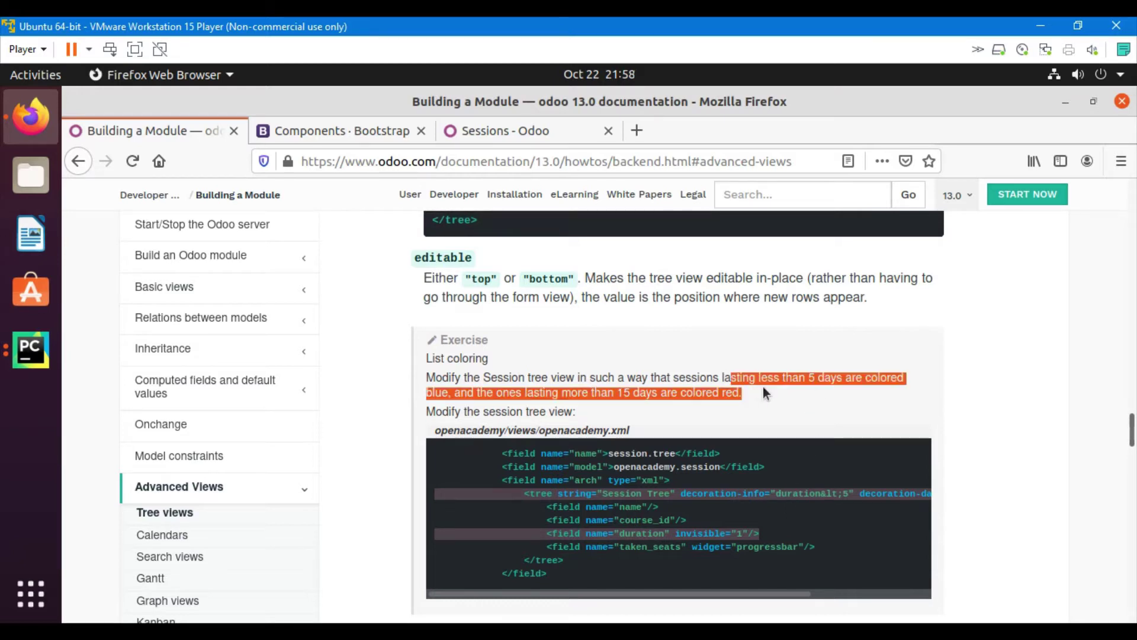
pyautogui.tripleClick(433, 399)
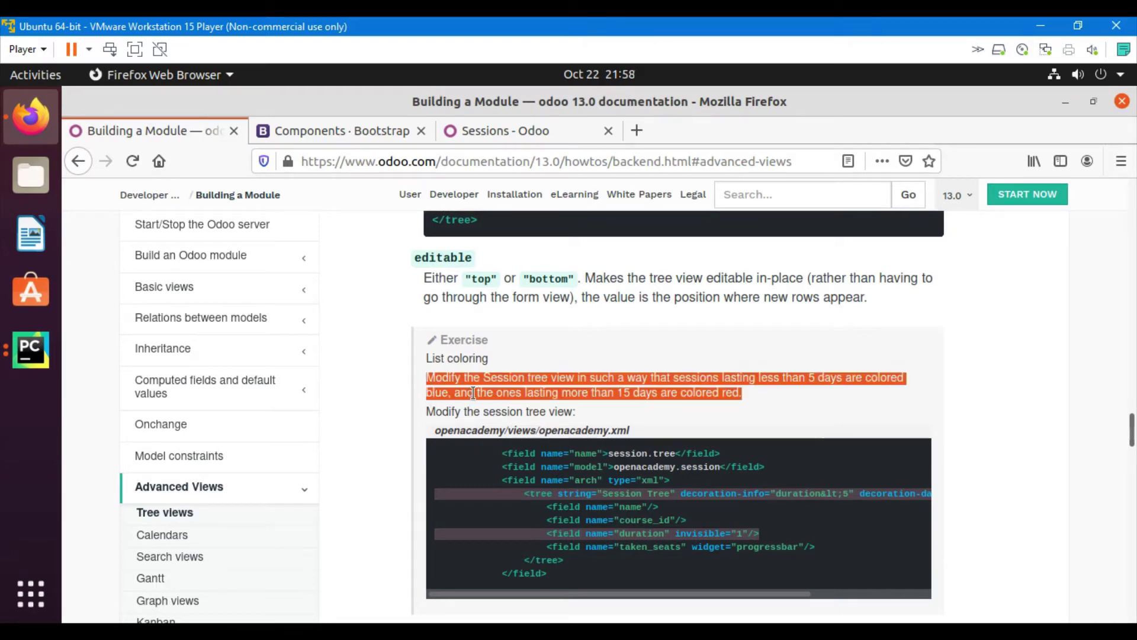
pyautogui.click(474, 394)
pyautogui.moveTo(533, 394); pyautogui.dragTo(642, 397)
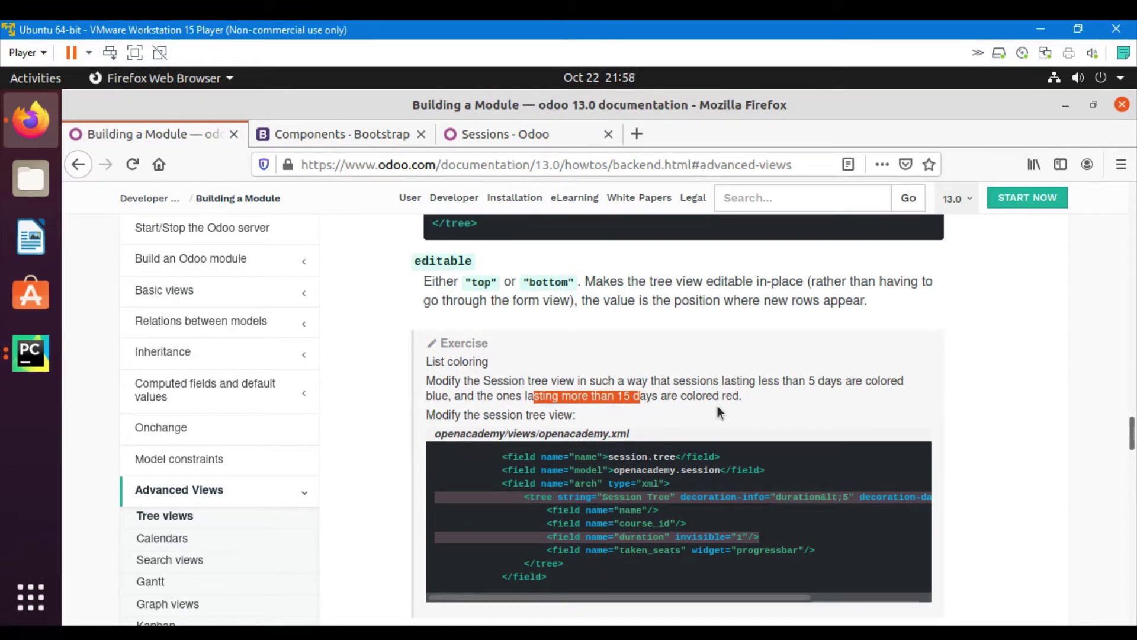
pyautogui.scroll(-2, 633, 414)
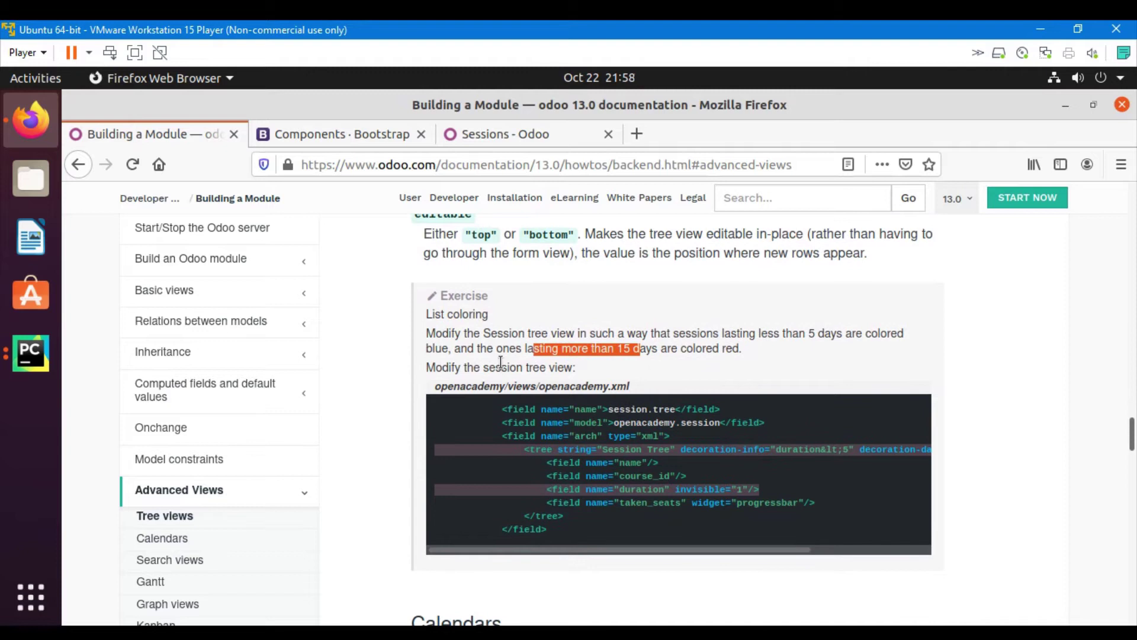
# - Highlight the Session Tree decoration attributes and the danger and warning contextual colours
pyautogui.click(550, 405)
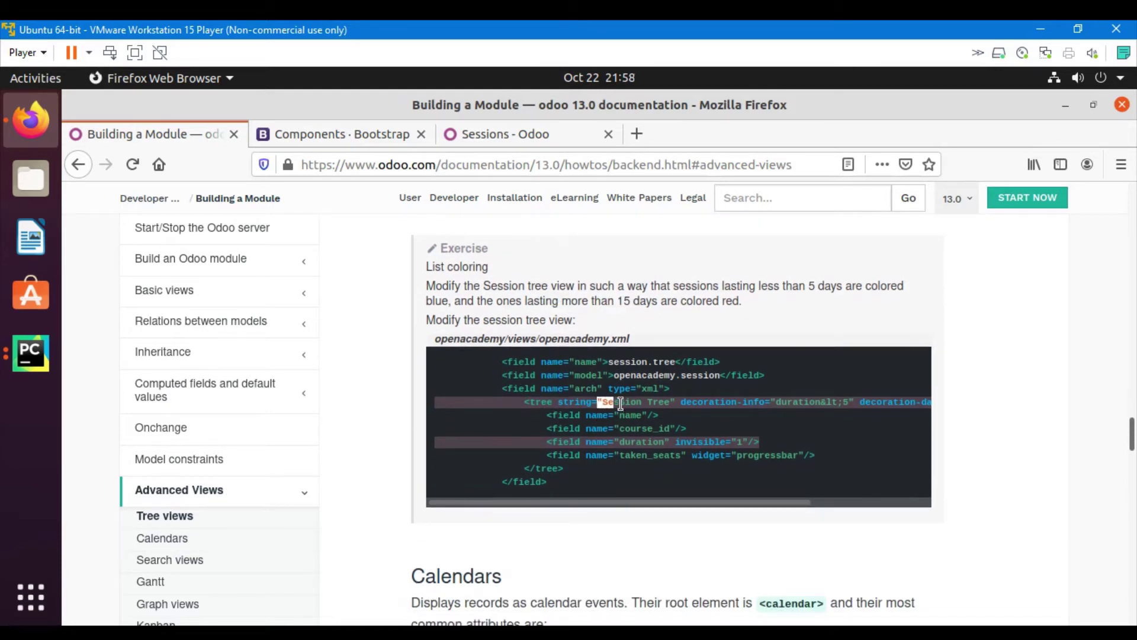
pyautogui.moveTo(620, 402); pyautogui.dragTo(843, 402)
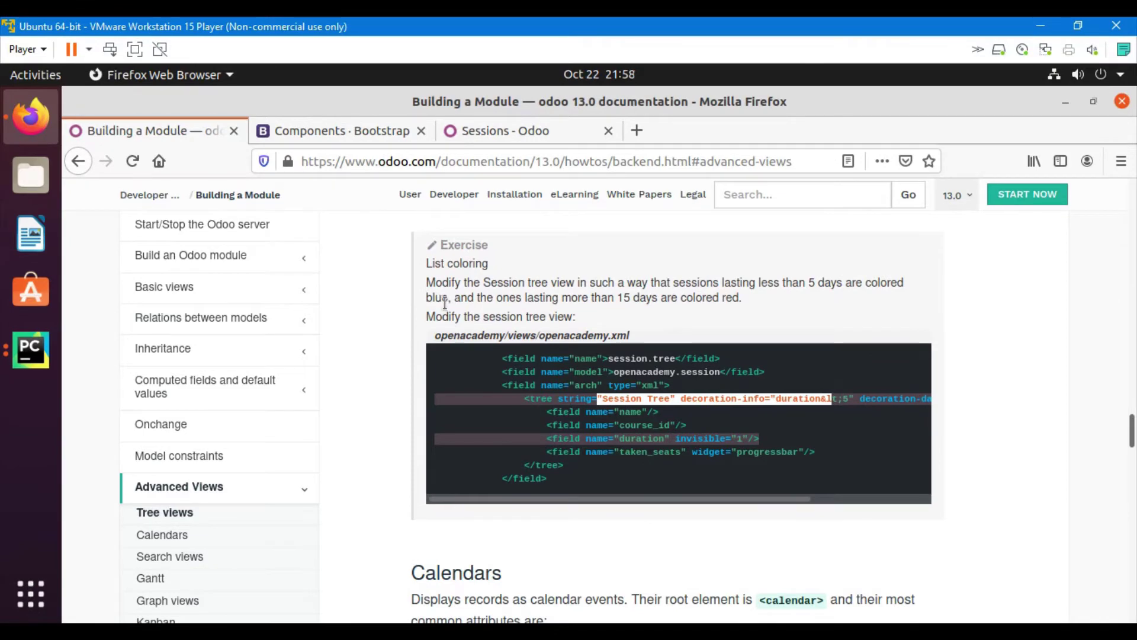
pyautogui.click(889, 394)
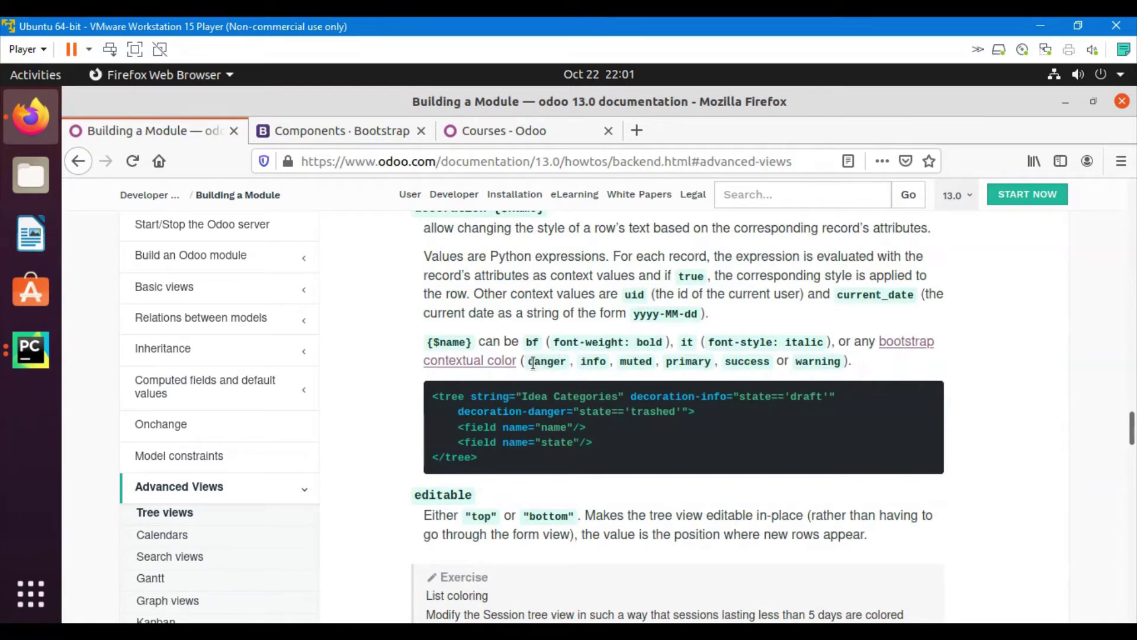
pyautogui.moveTo(531, 363); pyautogui.dragTo(561, 361)
pyautogui.doubleClick(806, 363)
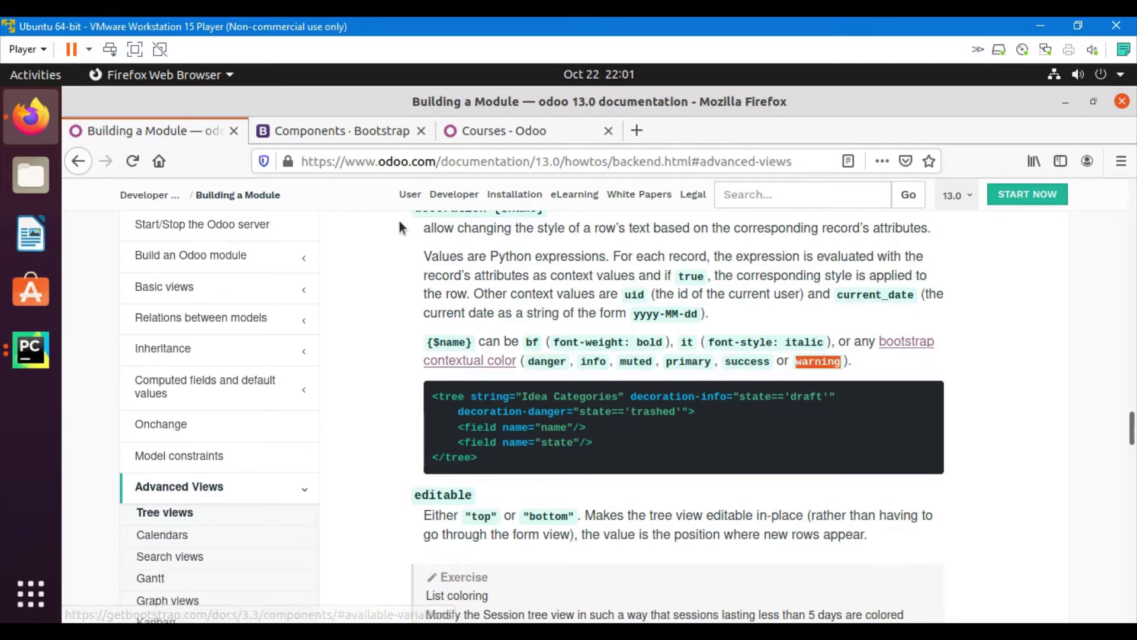
# - View Bootstrap's label colours, then select the exercise's duration decoration attributes in the Odoo docs
pyautogui.click(333, 131)
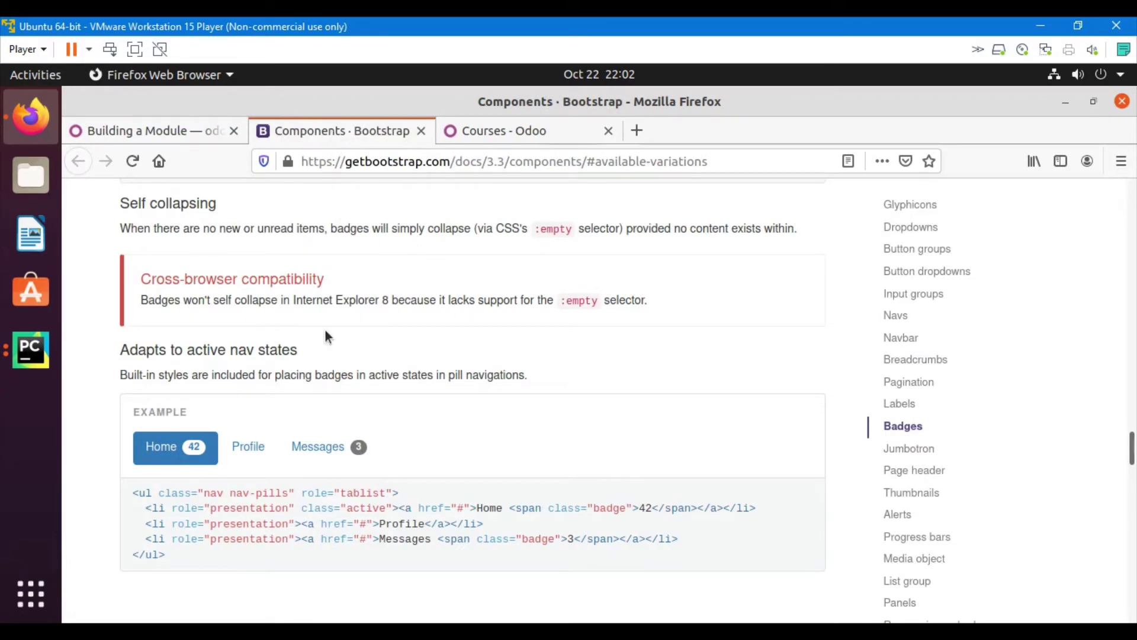
pyautogui.scroll(3, 293, 306)
pyautogui.scroll(5, 273, 288)
pyautogui.scroll(5, 258, 324)
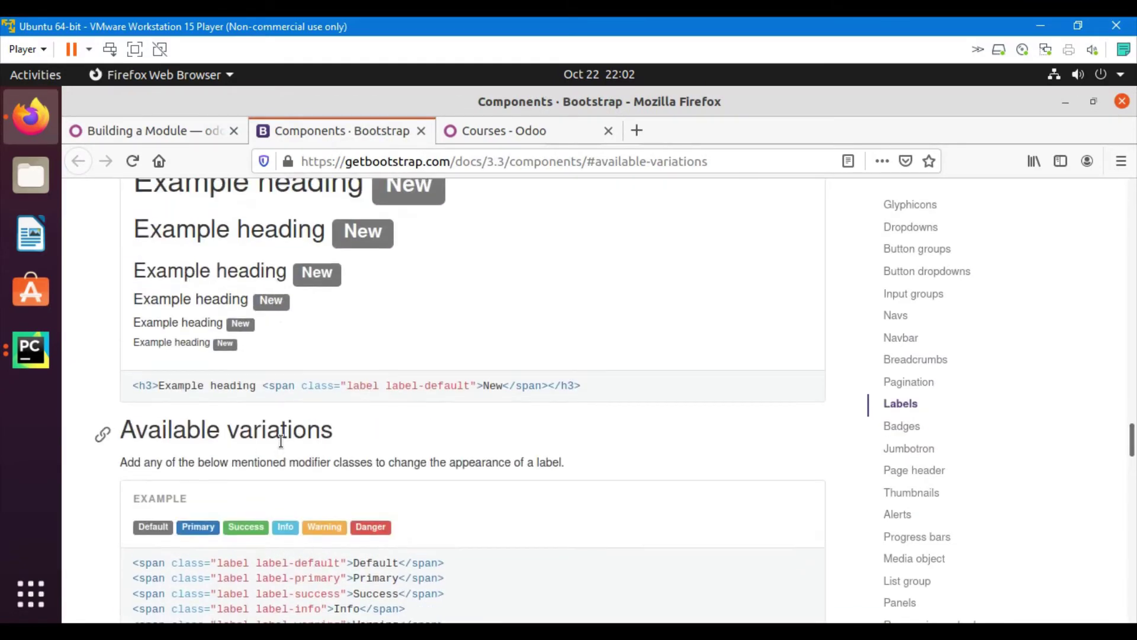
pyautogui.scroll(-2, 267, 444)
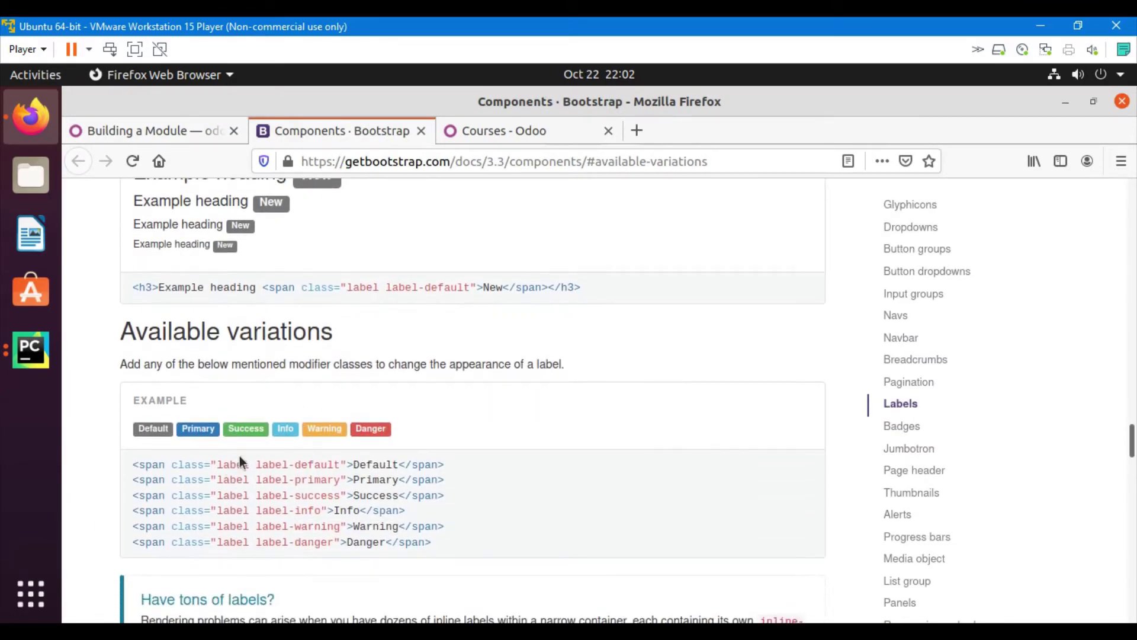
pyautogui.click(135, 133)
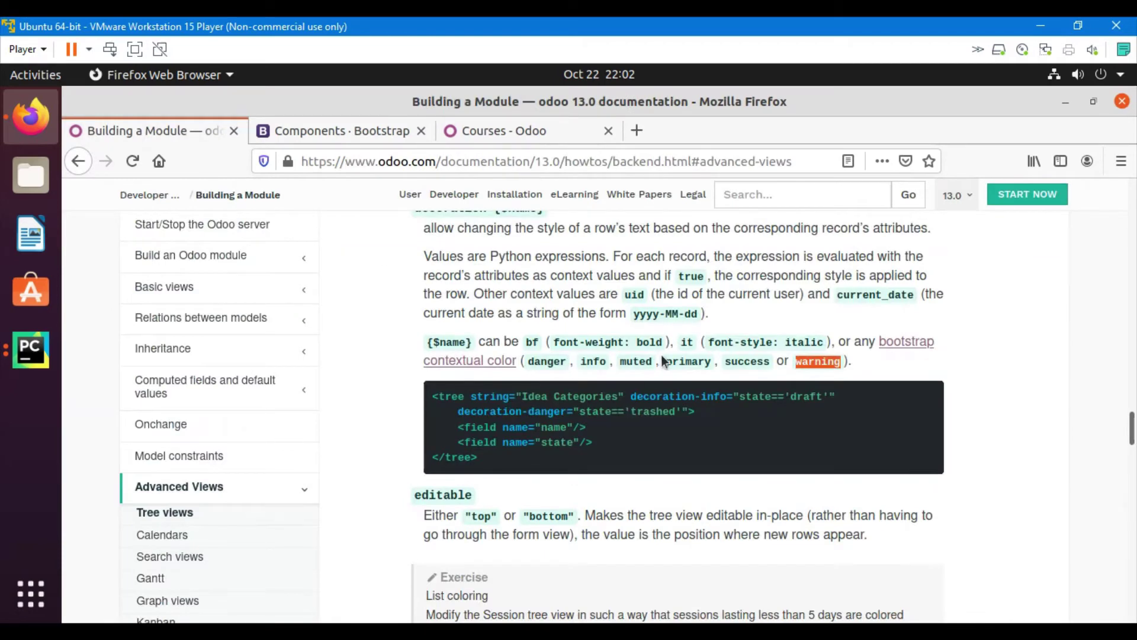
pyautogui.scroll(-2, 734, 407)
pyautogui.scroll(-6, 617, 397)
pyautogui.scroll(-3, 617, 396)
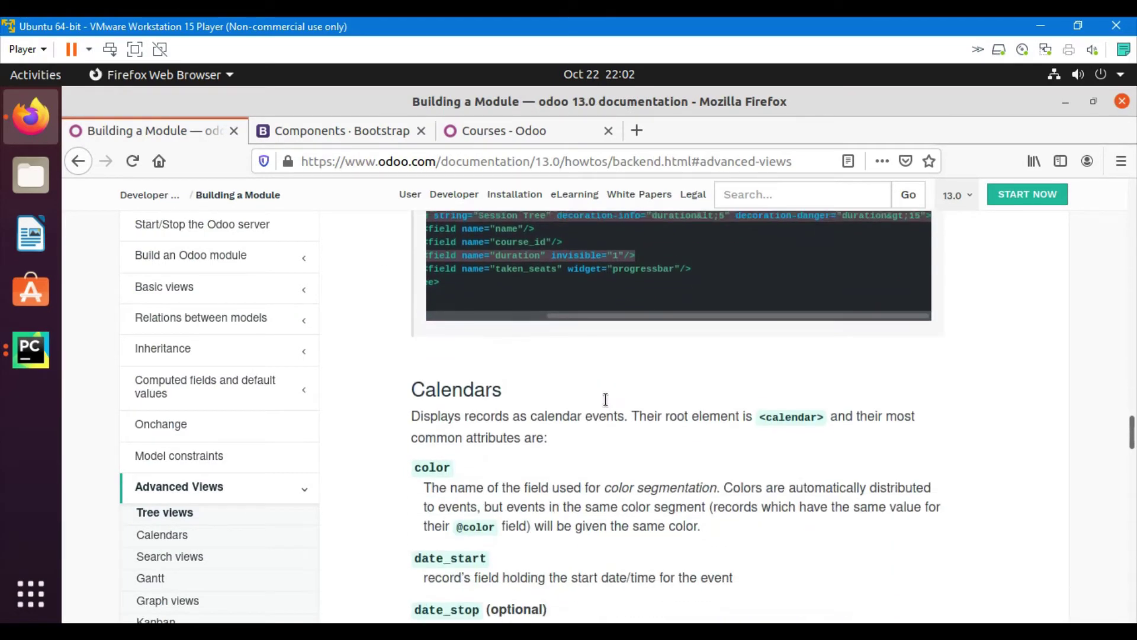
pyautogui.scroll(3, 604, 396)
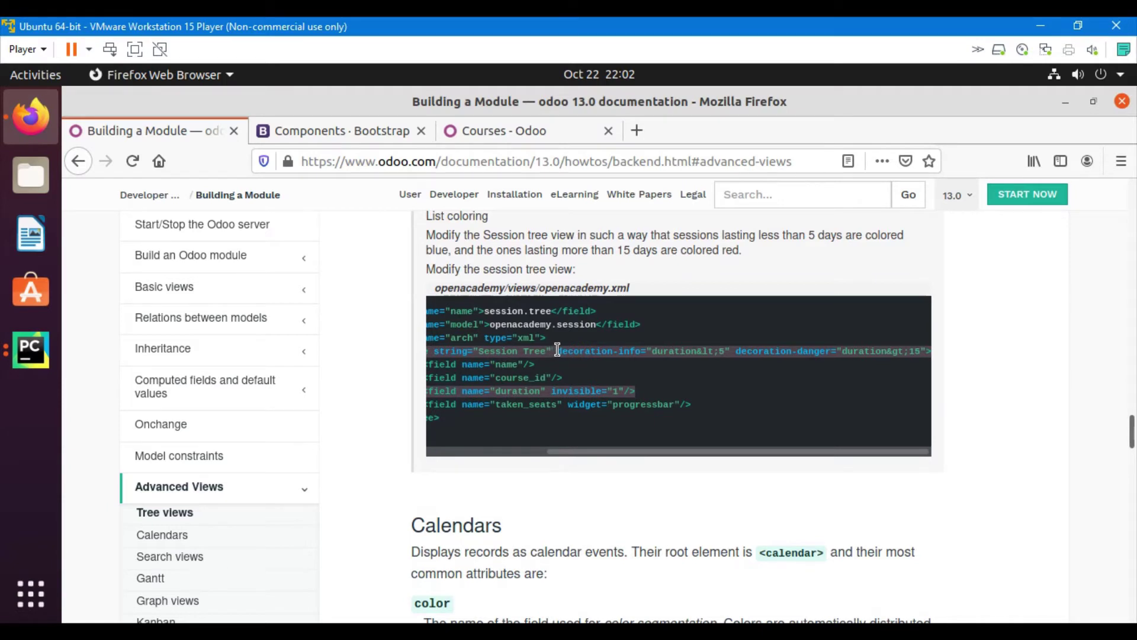
pyautogui.moveTo(557, 351); pyautogui.dragTo(926, 350)
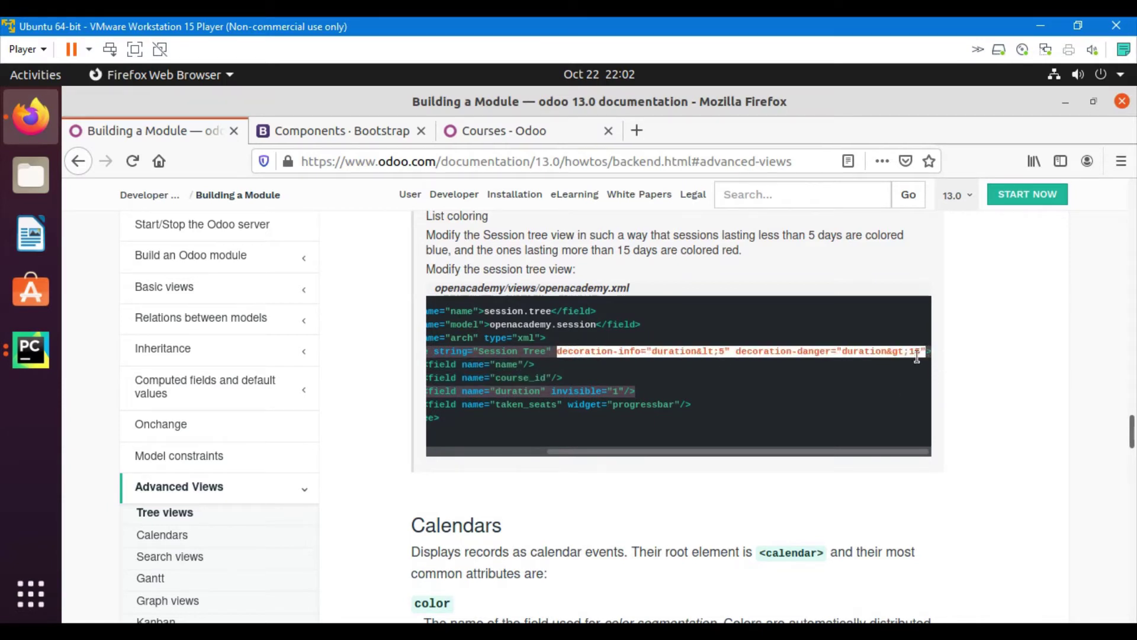
# - Paste the duration decoration attributes after string="Session Tree" on line 115 of openacademy.xml
pyautogui.click(42, 358)
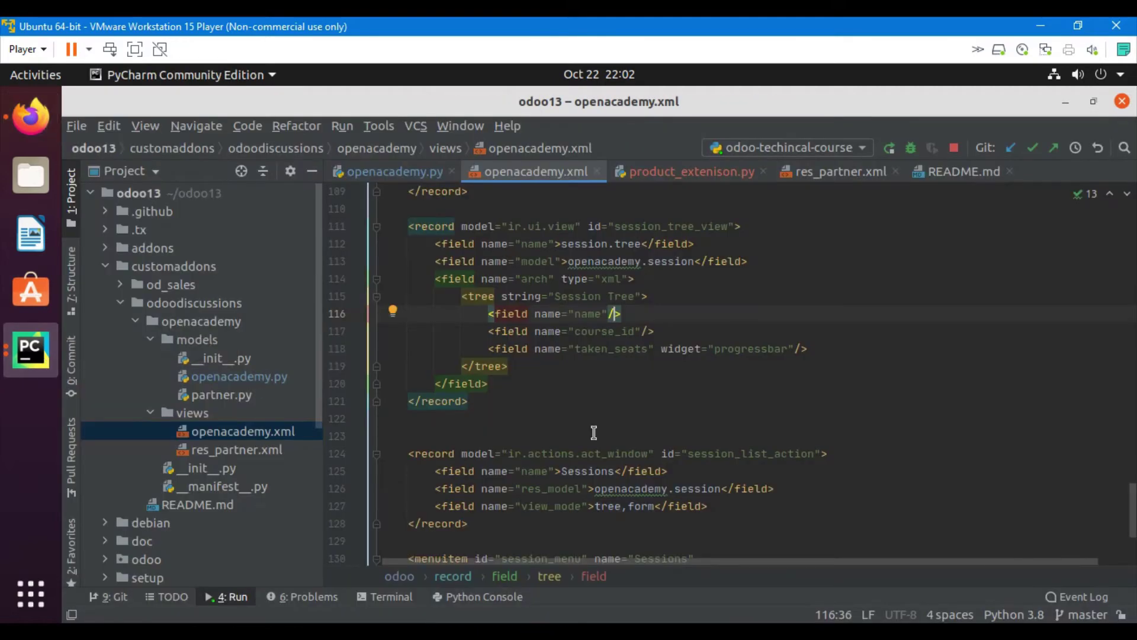
pyautogui.click(641, 297)
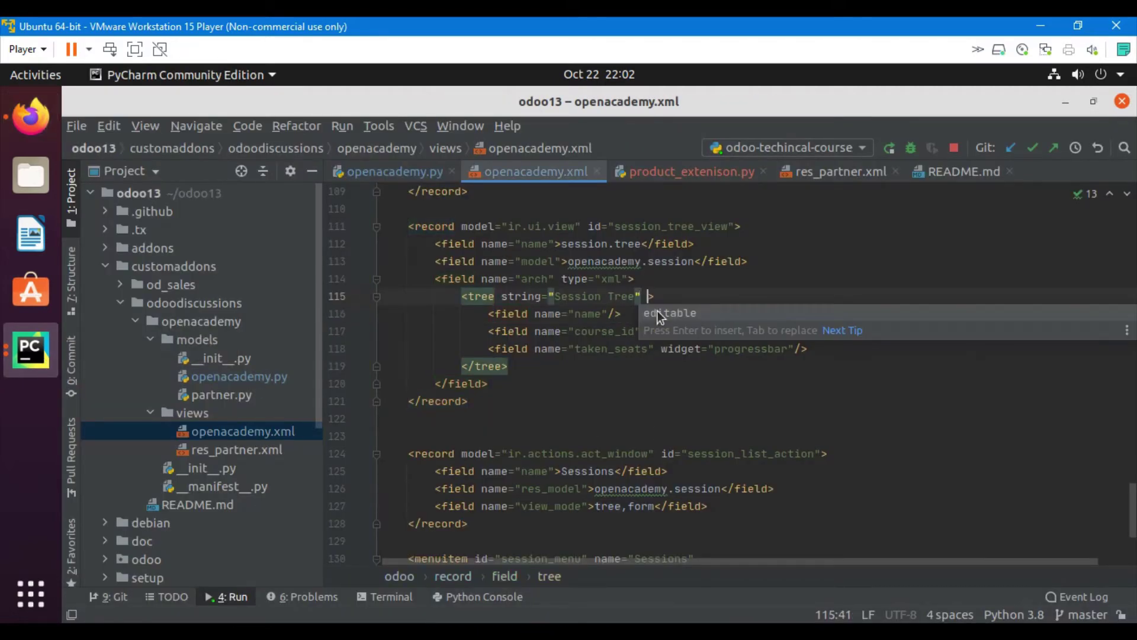
pyautogui.press('Escape')
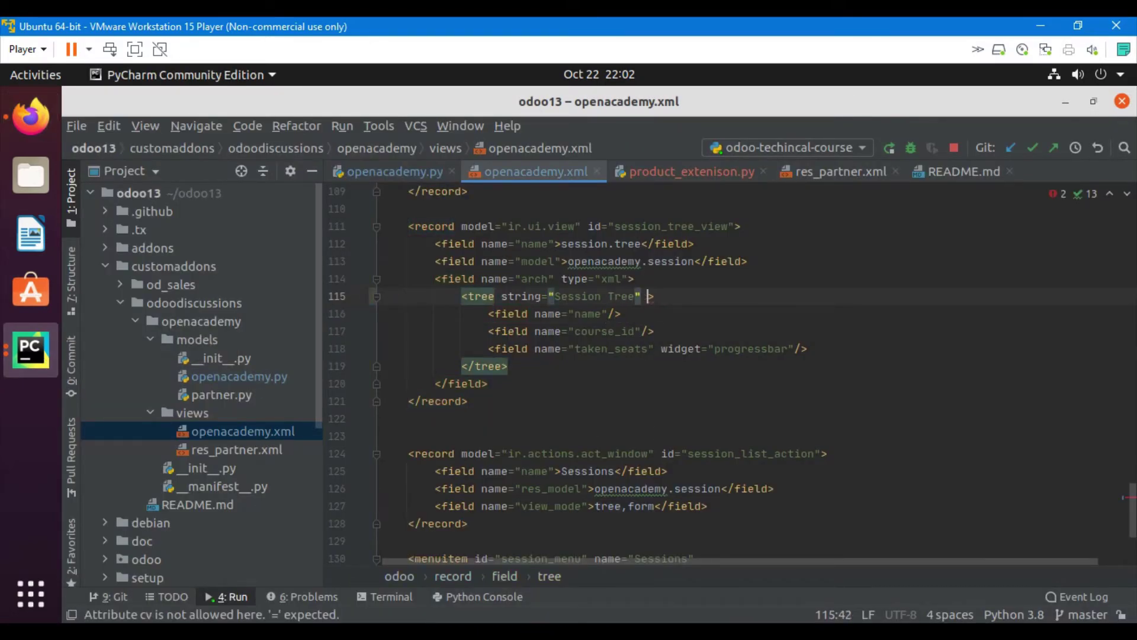
pyautogui.write('decoration-info="duration&lt;5" decoration-danger="duration&gt;15"')
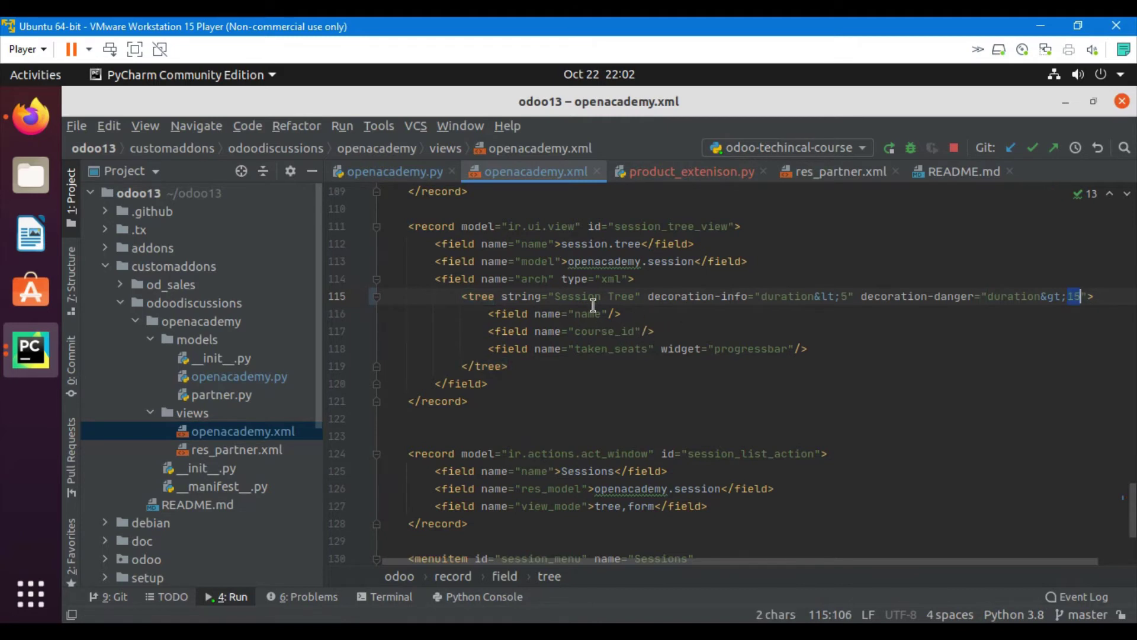
pyautogui.doubleClick(593, 296)
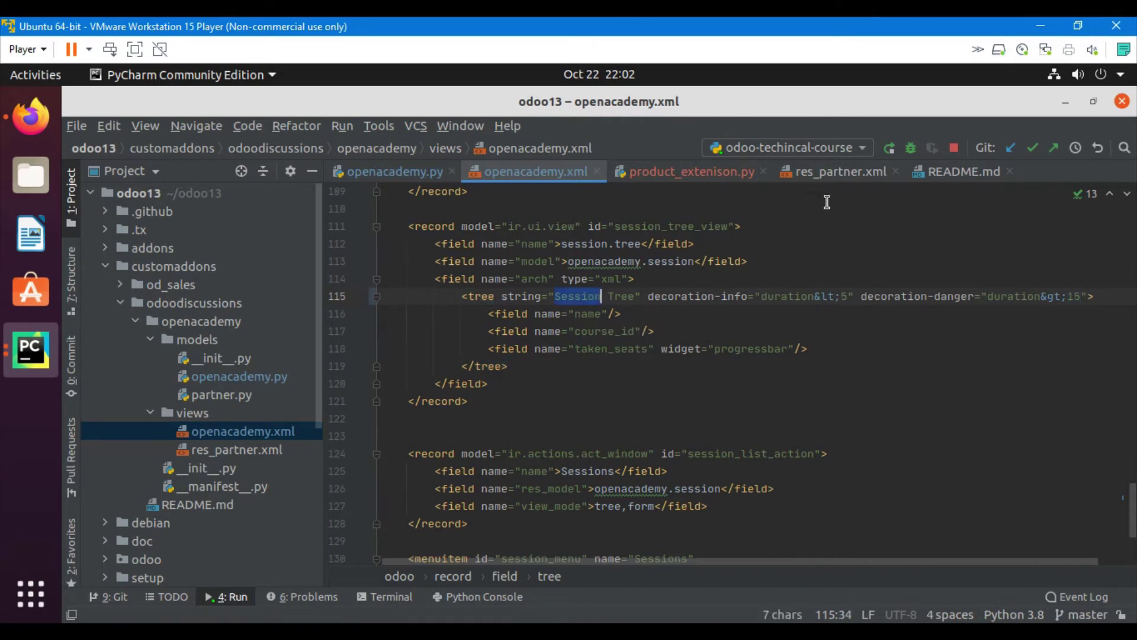
pyautogui.click(207, 329)
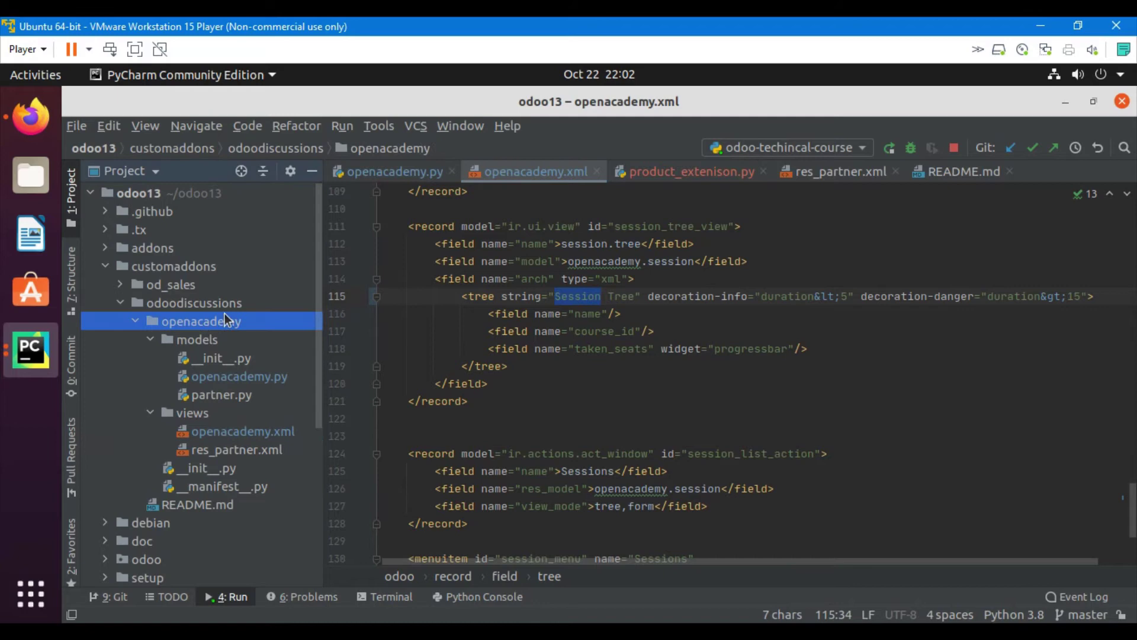
pyautogui.click(31, 117)
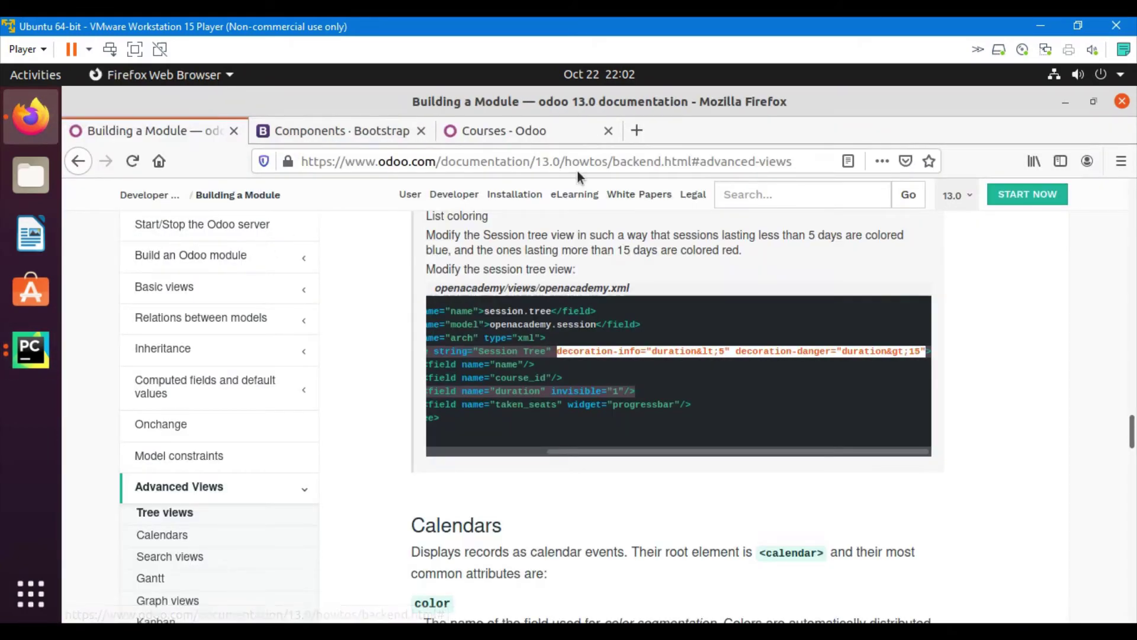
# - Search Apps for openacademy and upgrade the Open Academy module
pyautogui.click(511, 134)
pyautogui.click(75, 196)
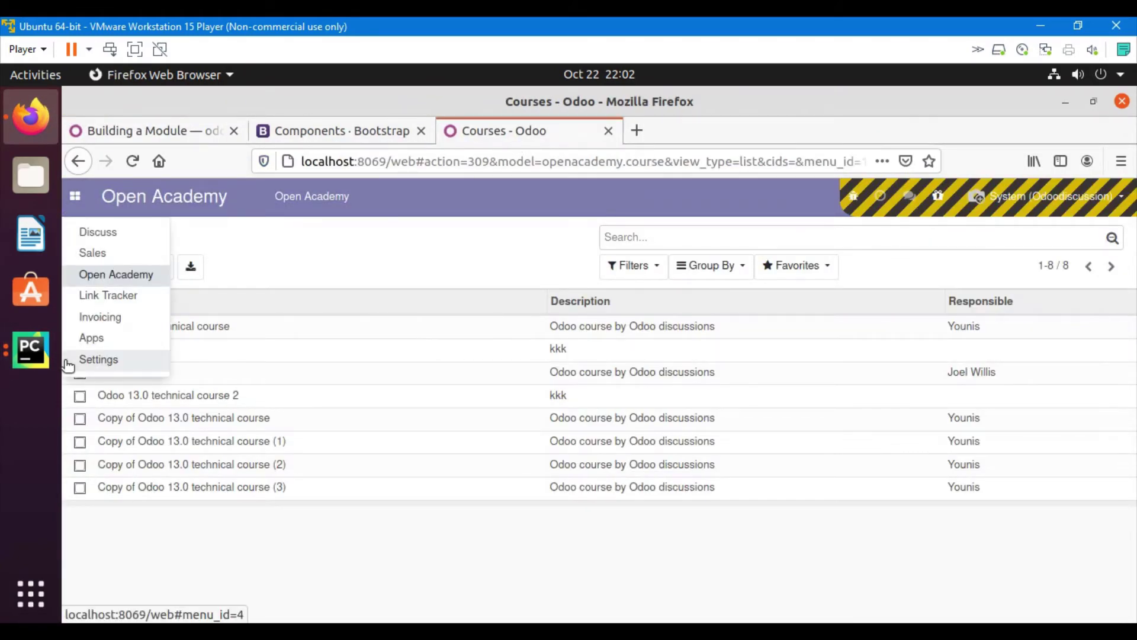
pyautogui.click(90, 338)
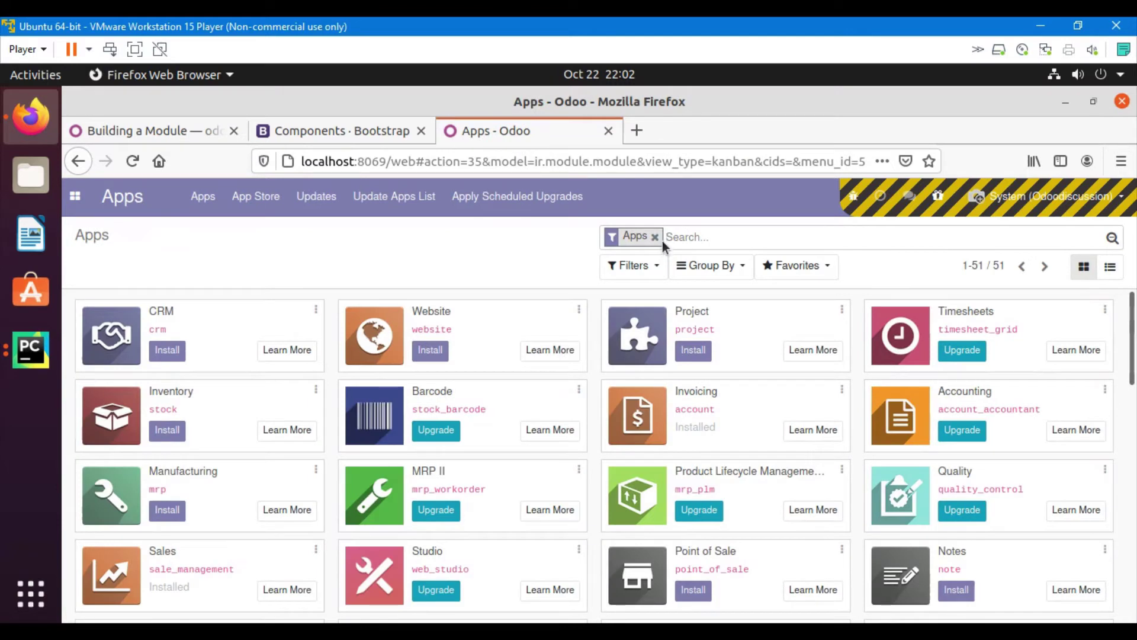
pyautogui.click(655, 237)
pyautogui.write('openacademy')
pyautogui.press('Return')
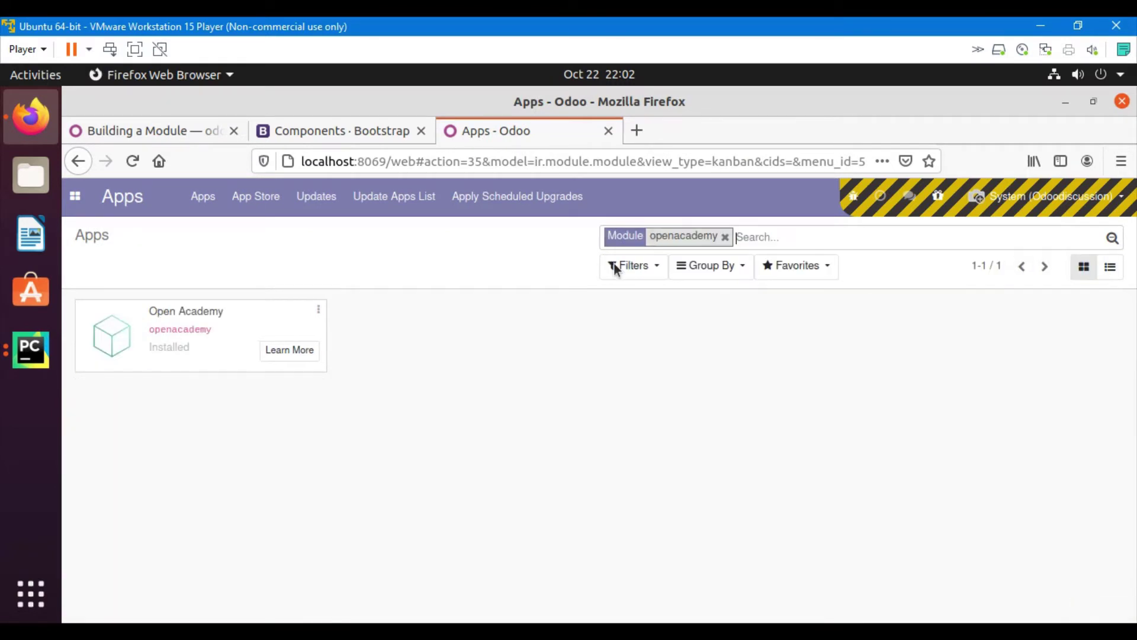
pyautogui.click(318, 312)
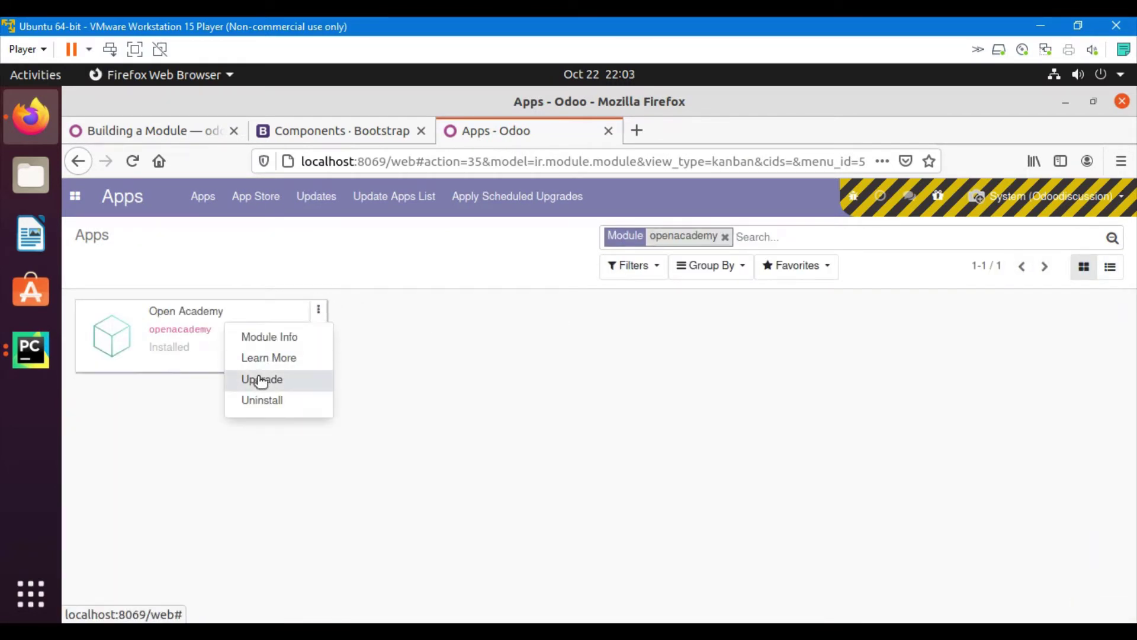
pyautogui.click(260, 380)
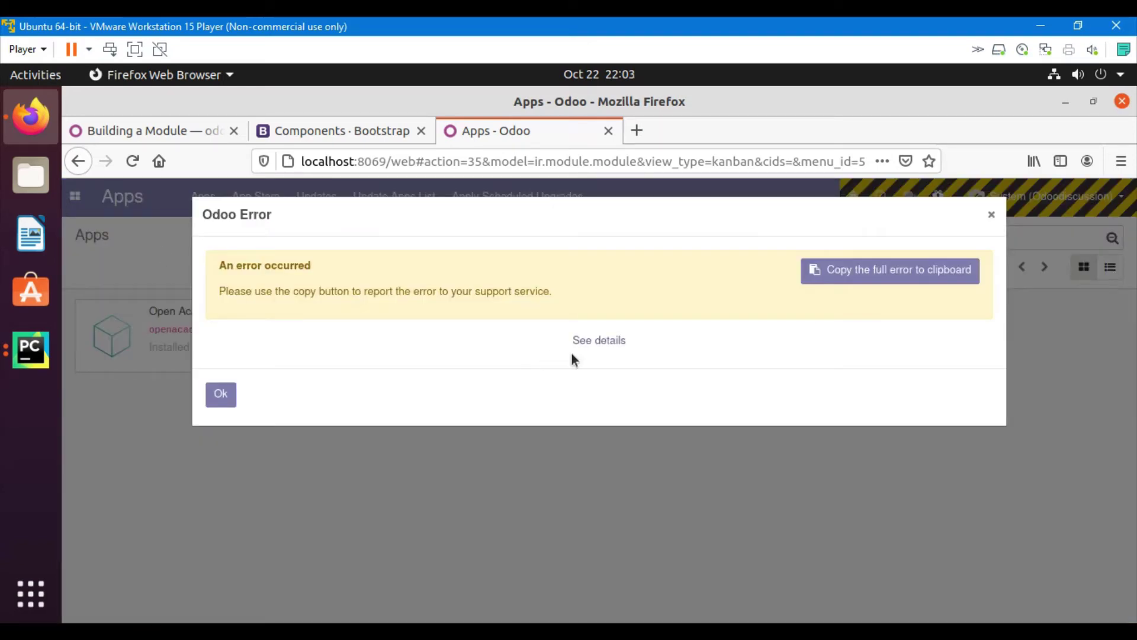
# - Open the error details and highlight the "Field 'duration' … missing" message
pyautogui.click(598, 343)
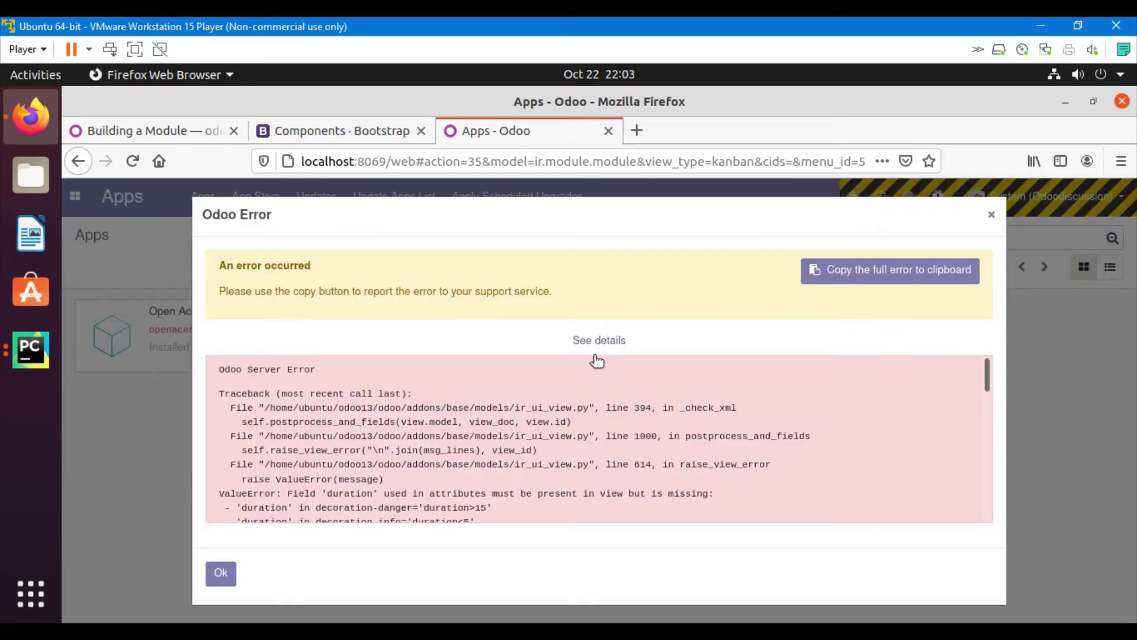
pyautogui.scroll(-10, 512, 484)
pyautogui.scroll(5, 466, 451)
pyautogui.scroll(5, 466, 451)
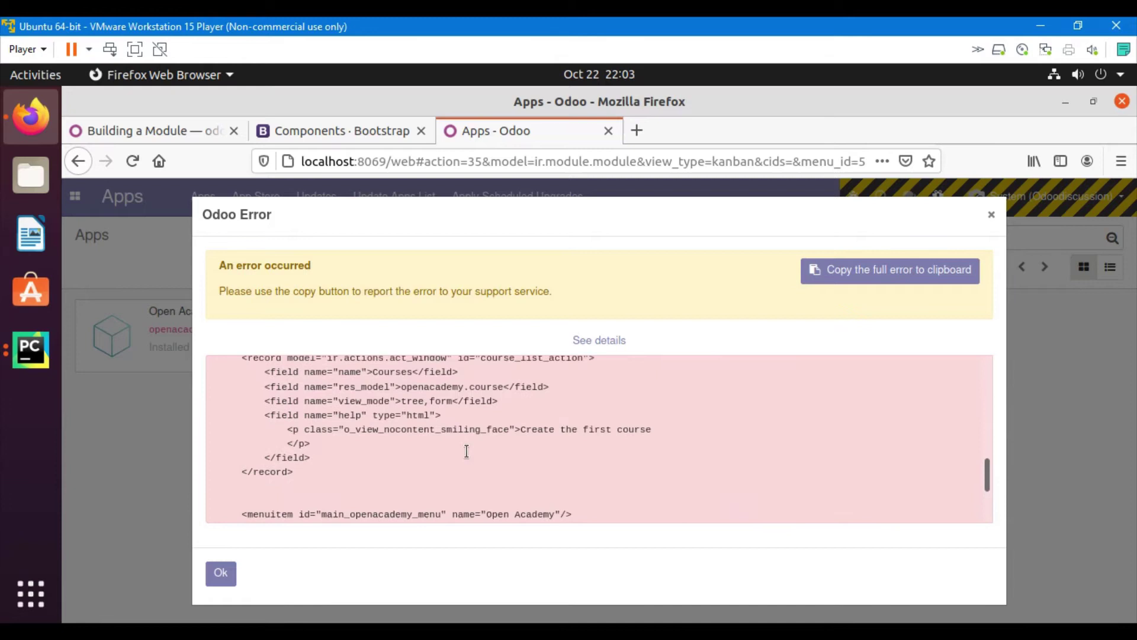
pyautogui.scroll(5, 466, 451)
pyautogui.scroll(5, 467, 452)
pyautogui.scroll(5, 466, 456)
pyautogui.scroll(5, 467, 457)
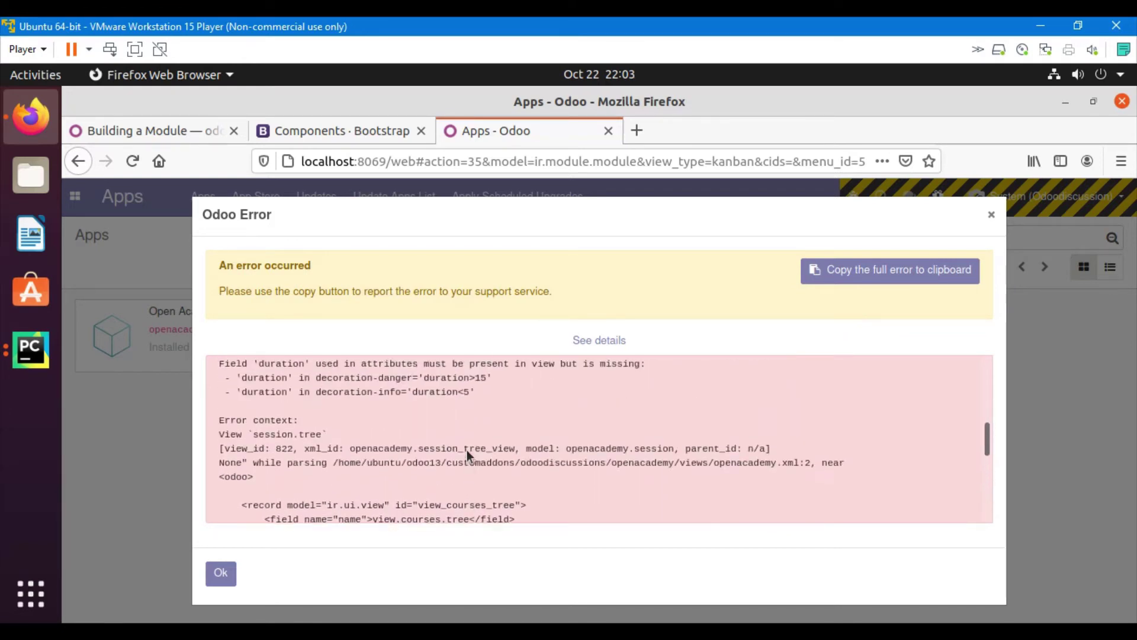
pyautogui.scroll(3, 466, 456)
pyautogui.moveTo(218, 406)
pyautogui.mouseDown()
pyautogui.moveTo(506, 411)
pyautogui.moveTo(580, 424)
pyautogui.moveTo(620, 409)
pyautogui.mouseUp()
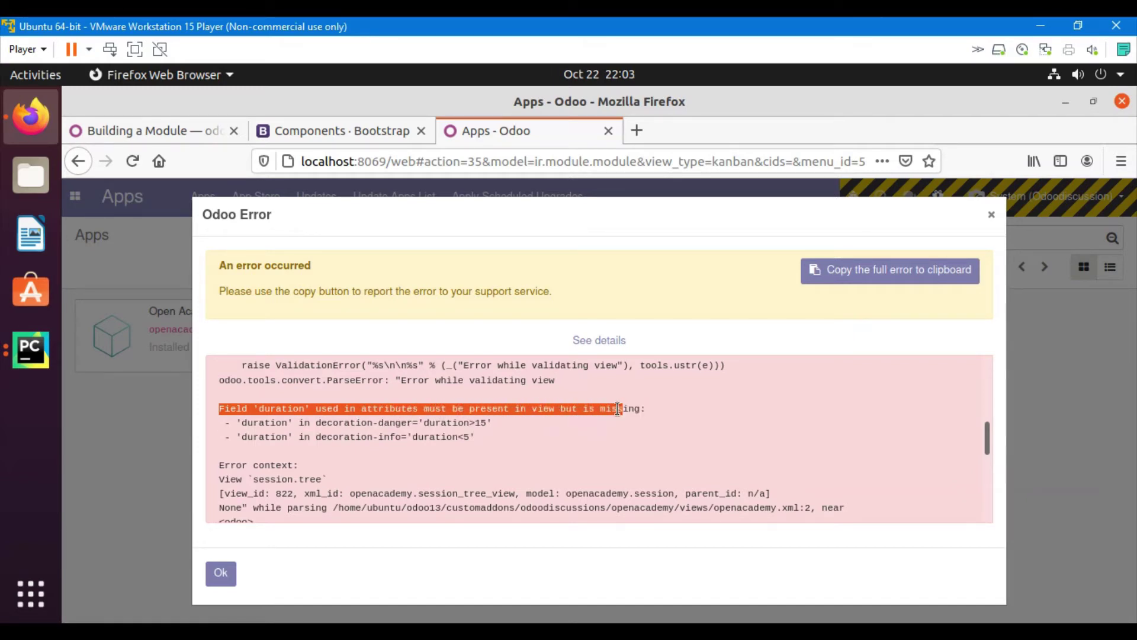
# - Duplicate the course_id field line in the session tree and rename the copy to duration
pyautogui.click(30, 349)
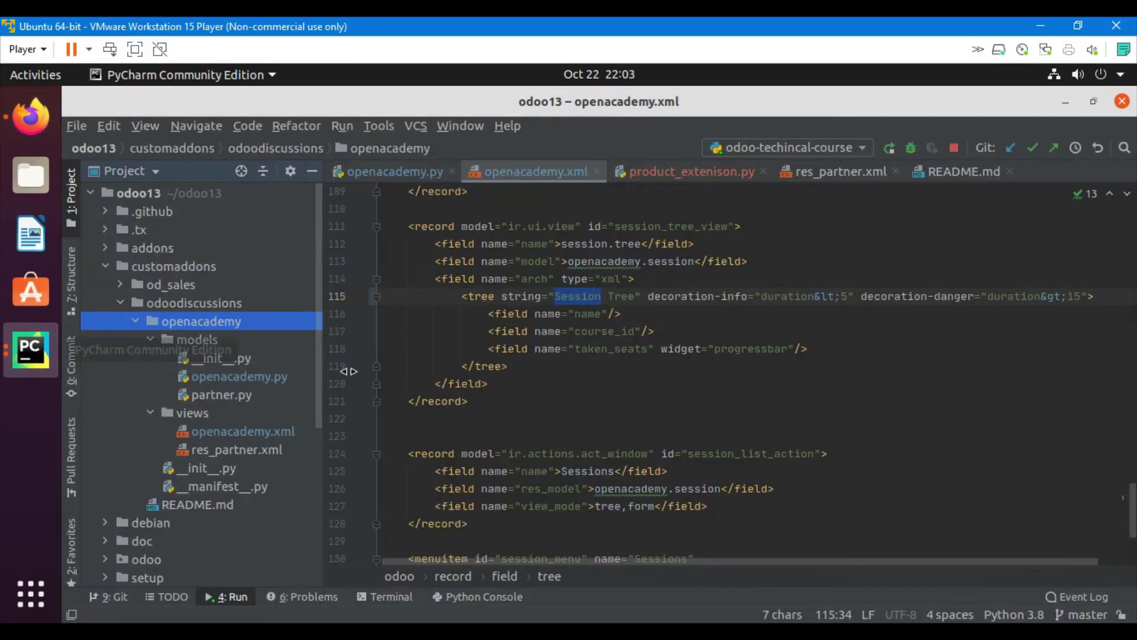
pyautogui.doubleClick(802, 297)
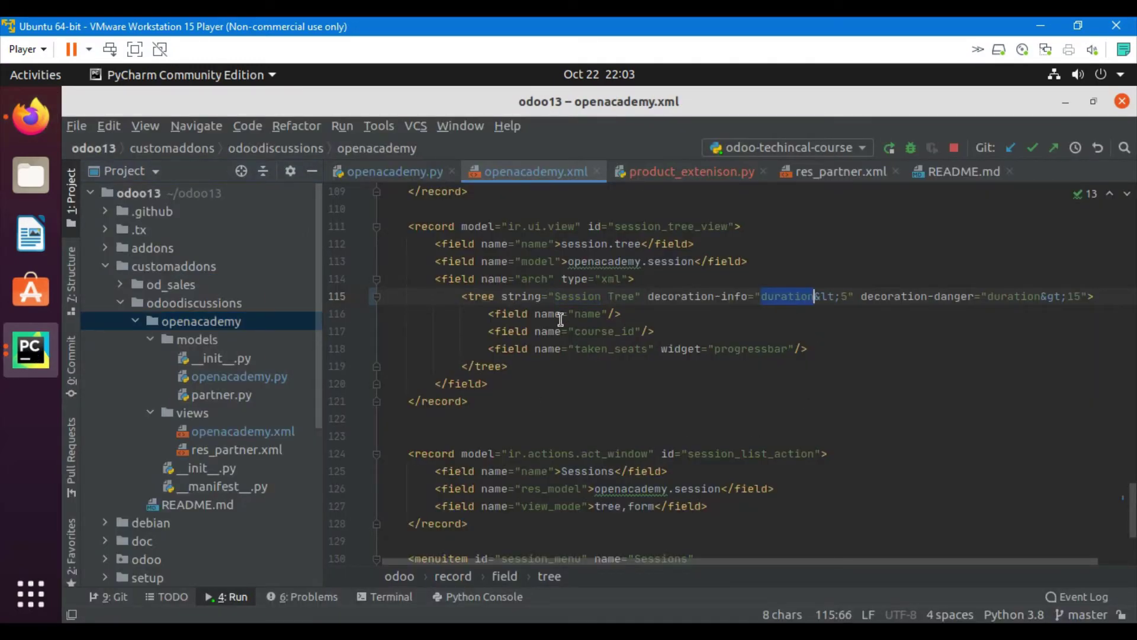
pyautogui.click(658, 330)
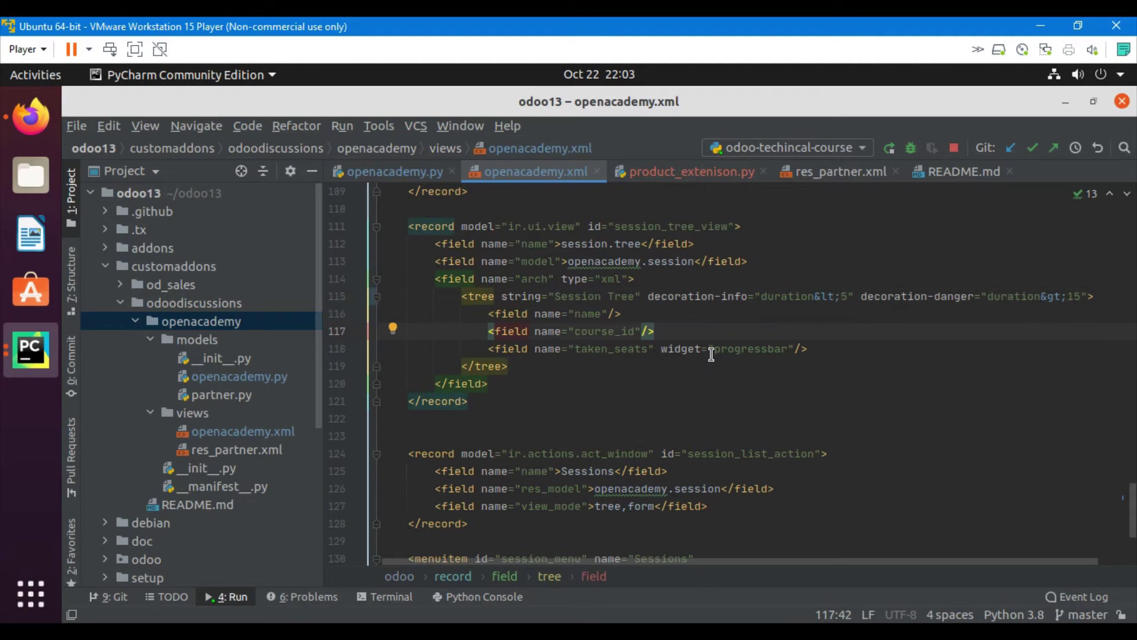
pyautogui.hotkey('ctrl', 'd')
pyautogui.press('Left')
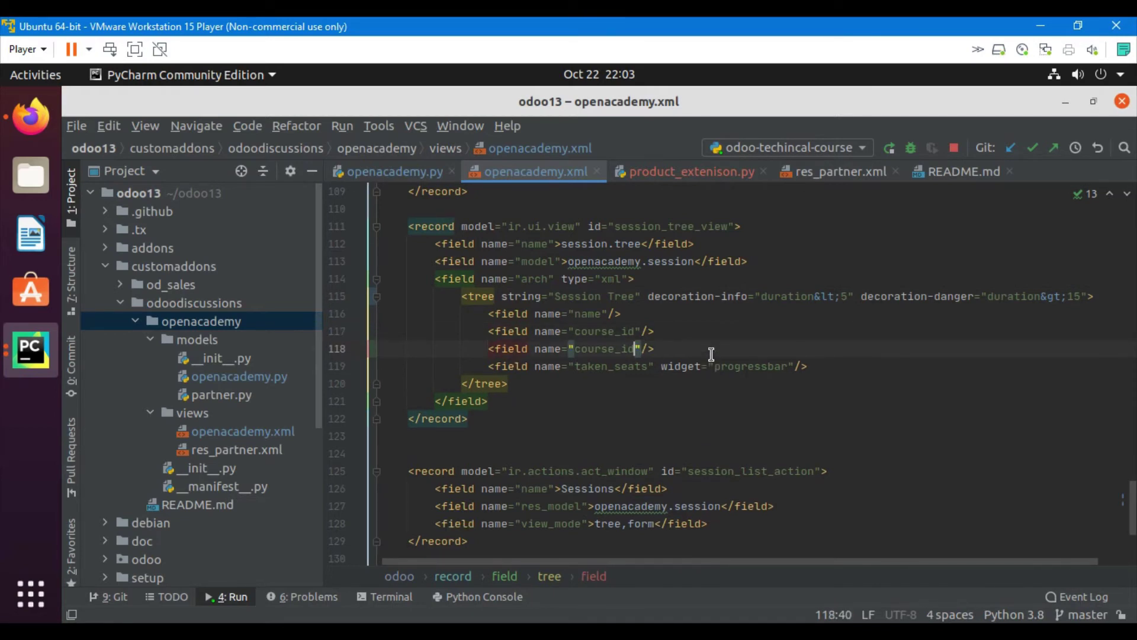
pyautogui.hotkey('ctrl', 'shift', 'Left')
pyautogui.write('dom,')
pyautogui.press('BackSpace')
pyautogui.write('ain')
pyautogui.press('BackSpace')
pyautogui.press('BackSpace')
pyautogui.press('BackSpace')
pyautogui.press('BackSpace')
pyautogui.press('BackSpace')
pyautogui.write('uration')
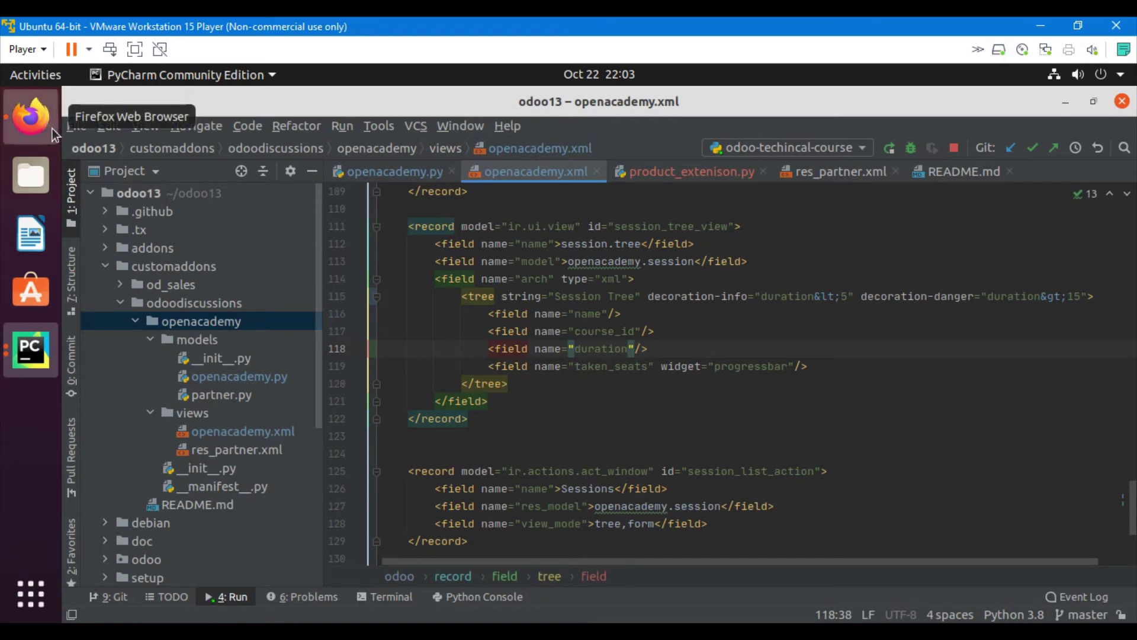
# - Dismiss the Odoo error and upgrade the Open Academy module again
pyautogui.click(52, 129)
pyautogui.click(222, 574)
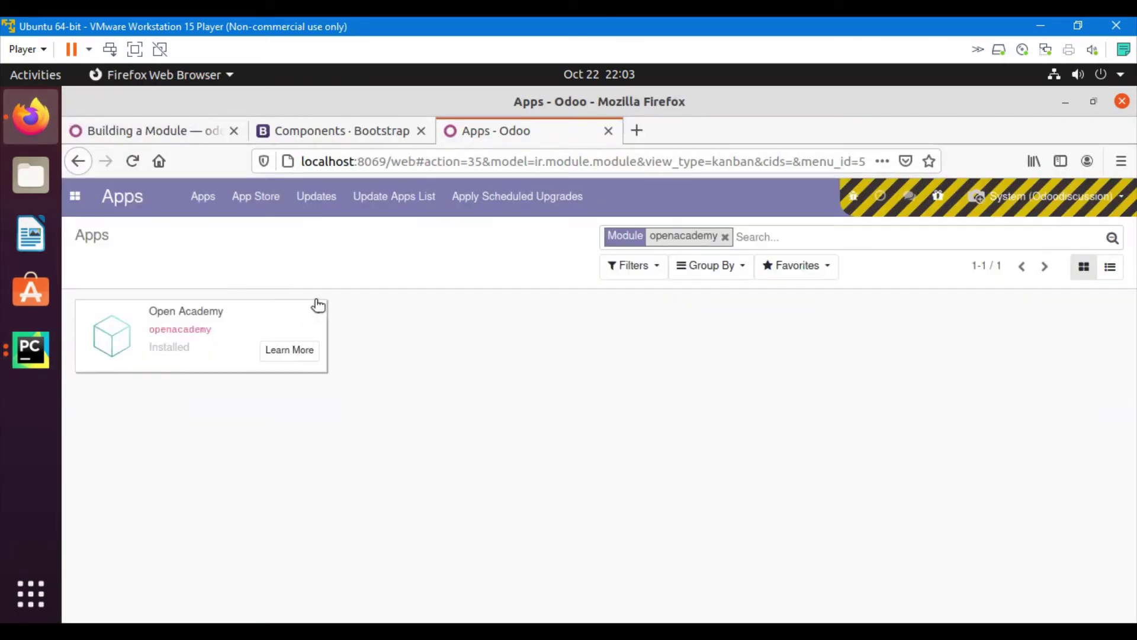
pyautogui.click(318, 309)
pyautogui.click(273, 382)
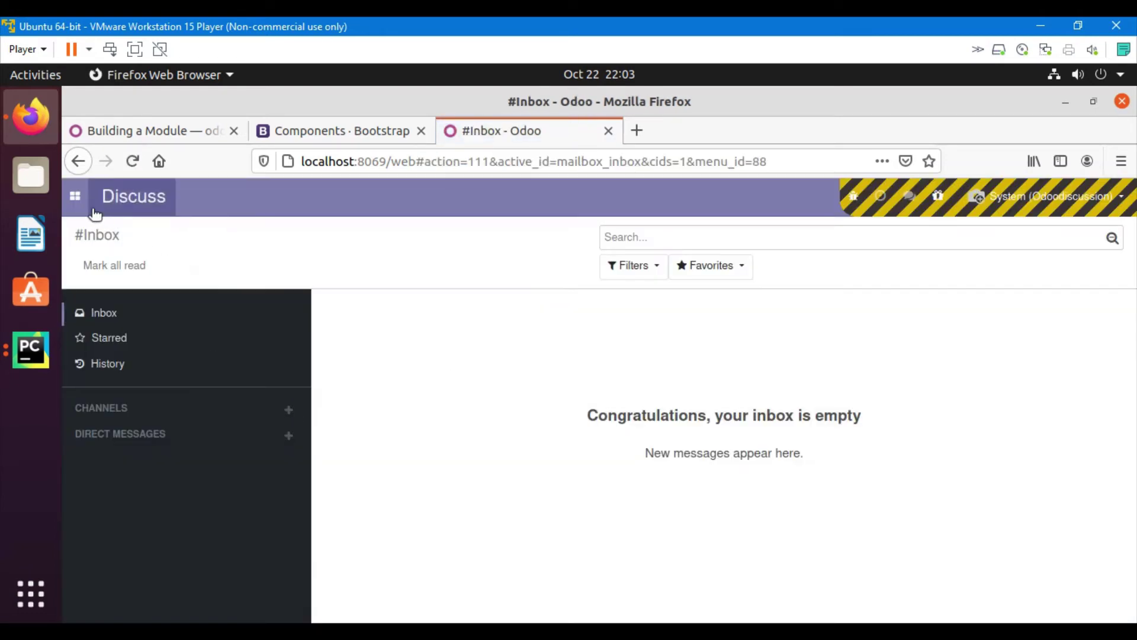
# - Open Open Academy > Sessions, switching to Courses and back to reload the list
pyautogui.click(75, 196)
pyautogui.click(155, 270)
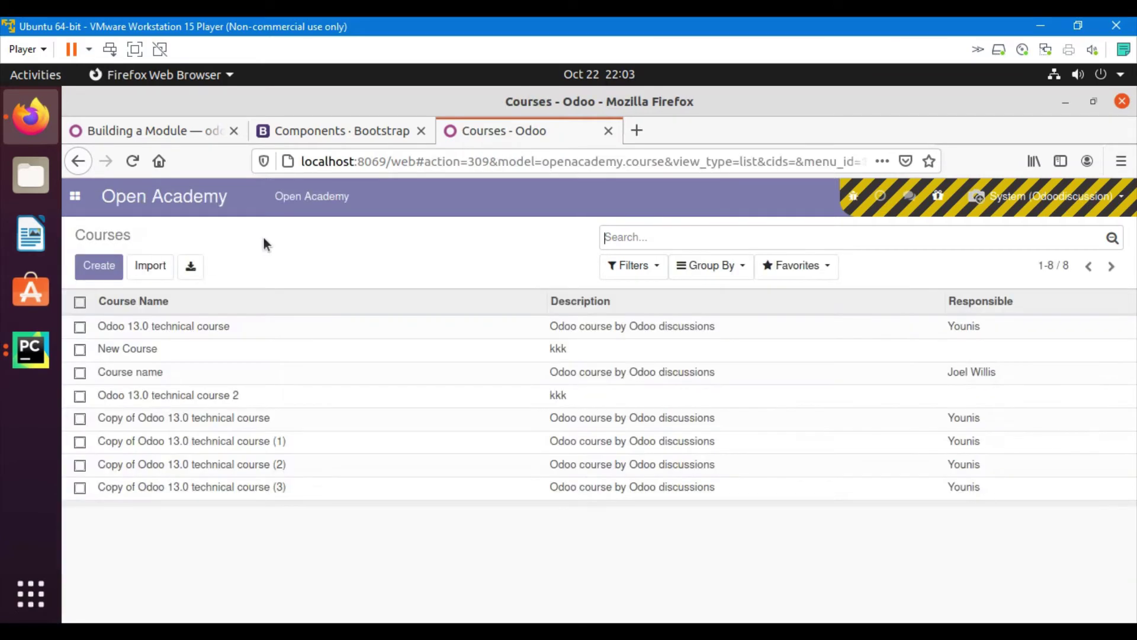
pyautogui.click(300, 198)
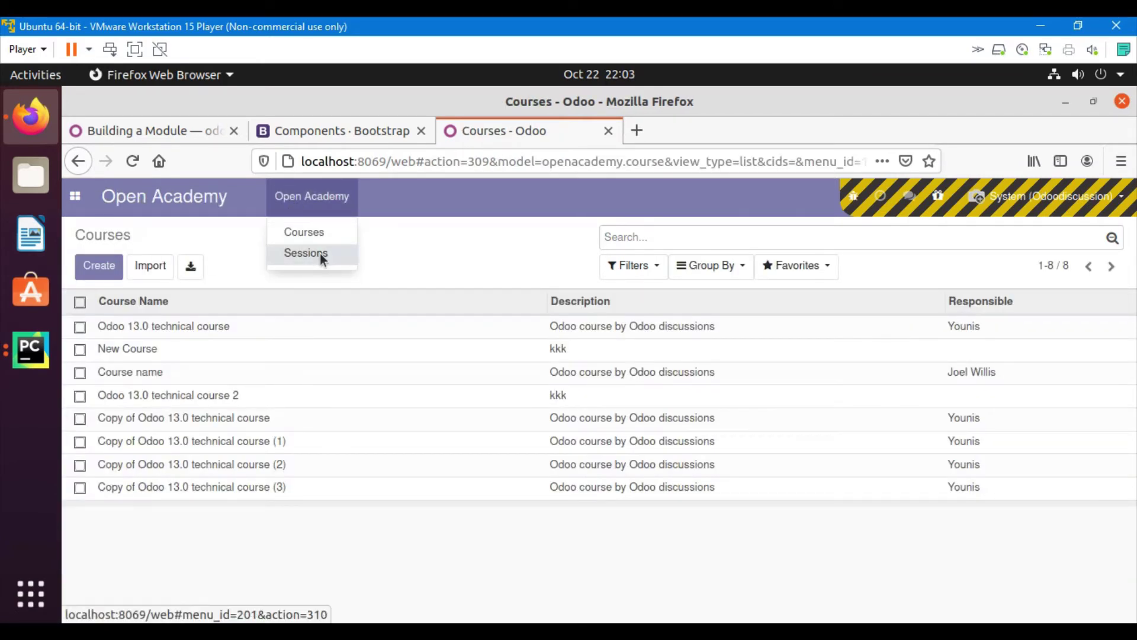
pyautogui.click(320, 253)
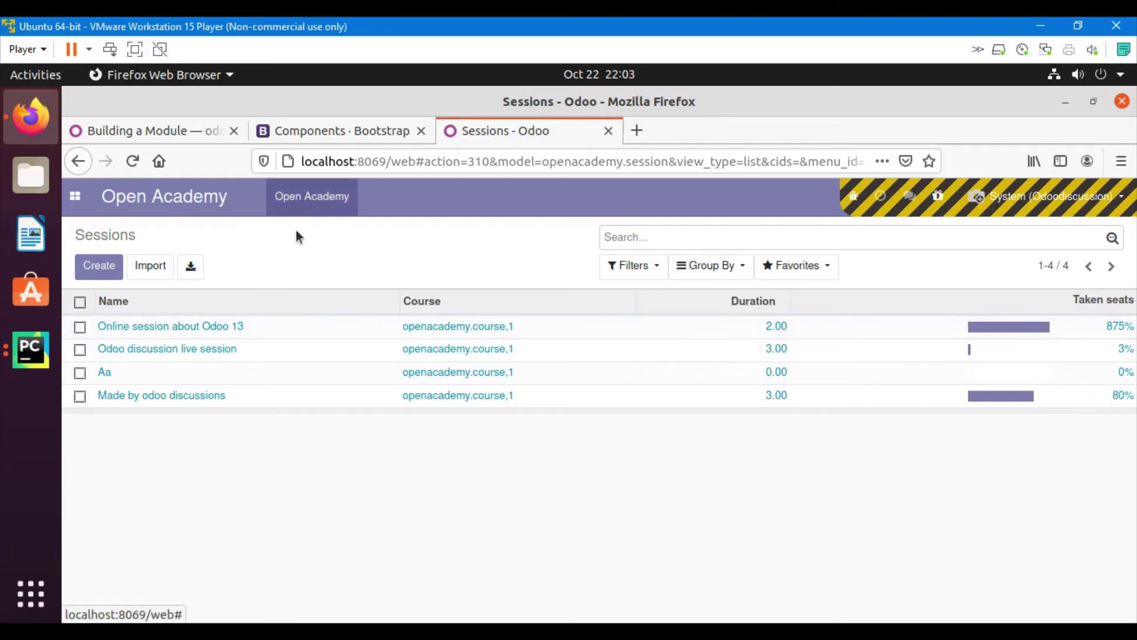
pyautogui.click(336, 203)
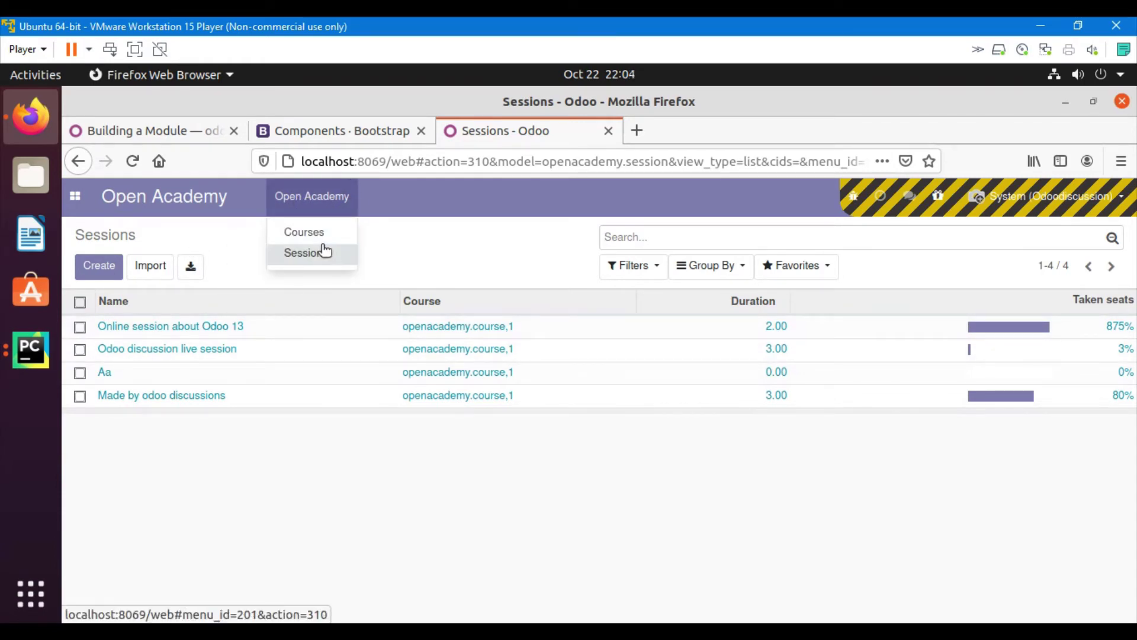
pyautogui.click(324, 252)
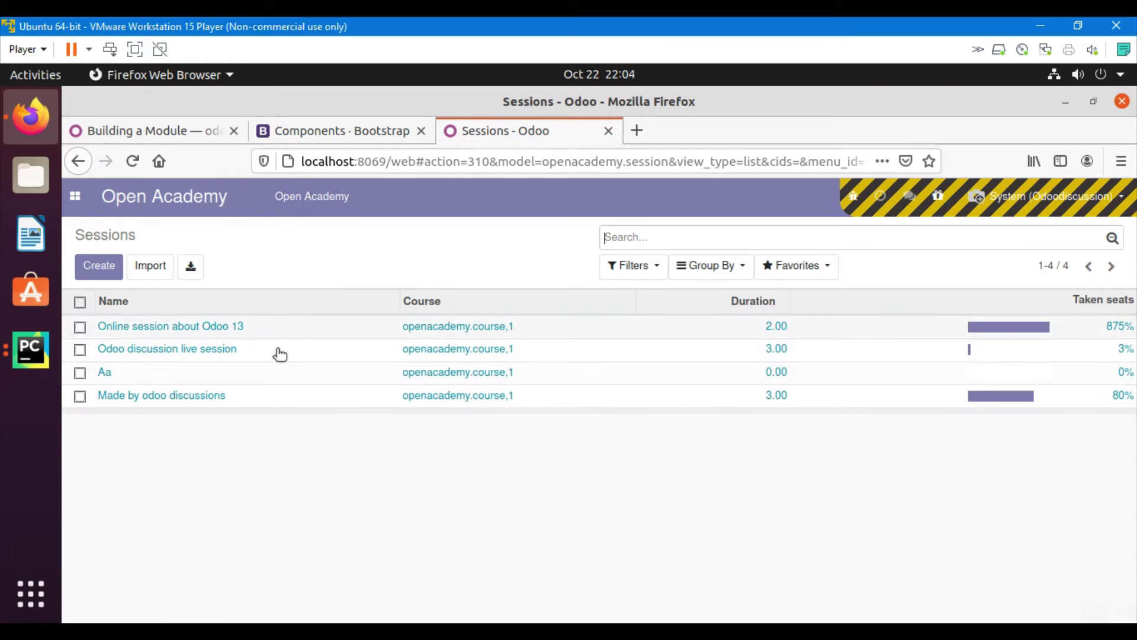
pyautogui.click(302, 195)
pyautogui.click(307, 250)
pyautogui.click(321, 210)
pyautogui.click(306, 232)
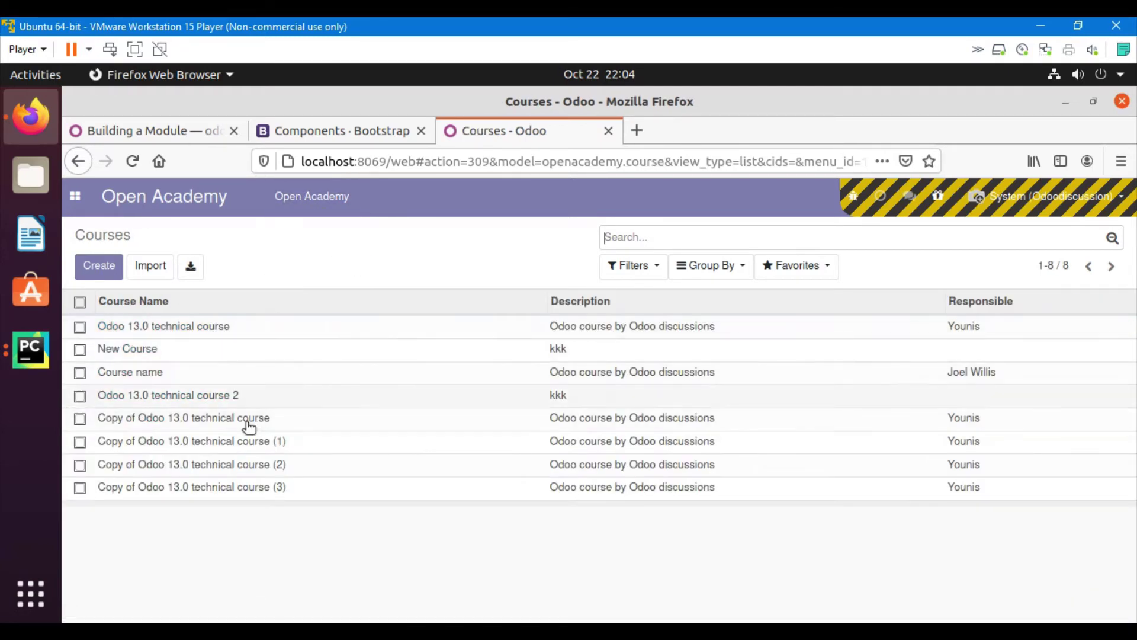
pyautogui.click(312, 197)
pyautogui.click(306, 251)
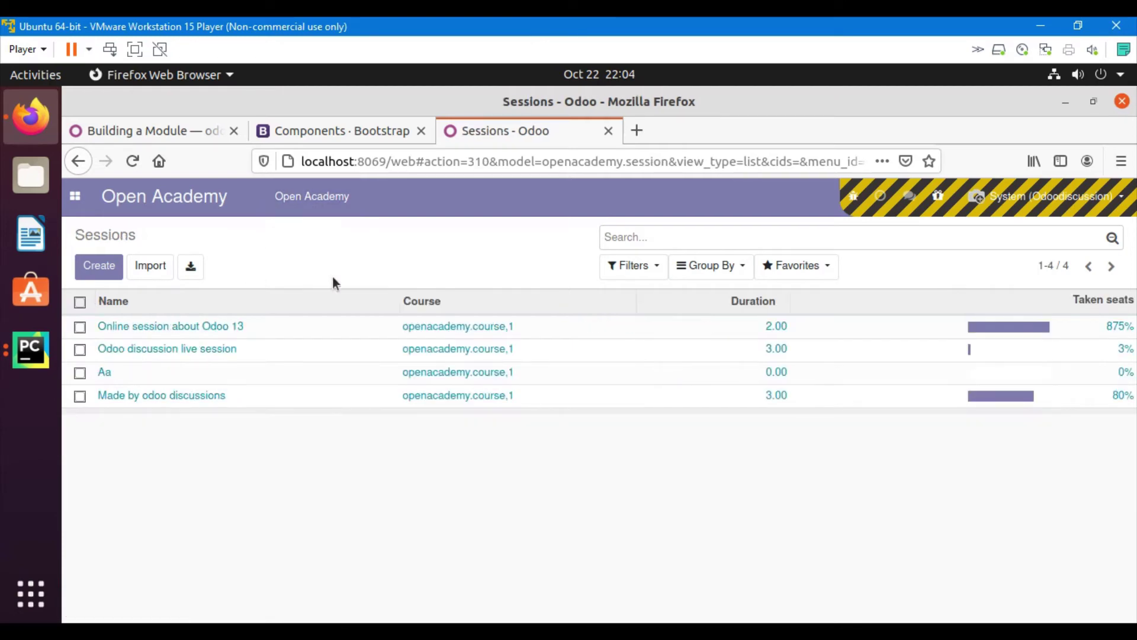
# - Set 'Online session about Odoo 13' Duration to 20, save, and return to Sessions
pyautogui.click(479, 333)
pyautogui.click(94, 271)
pyautogui.write('20')
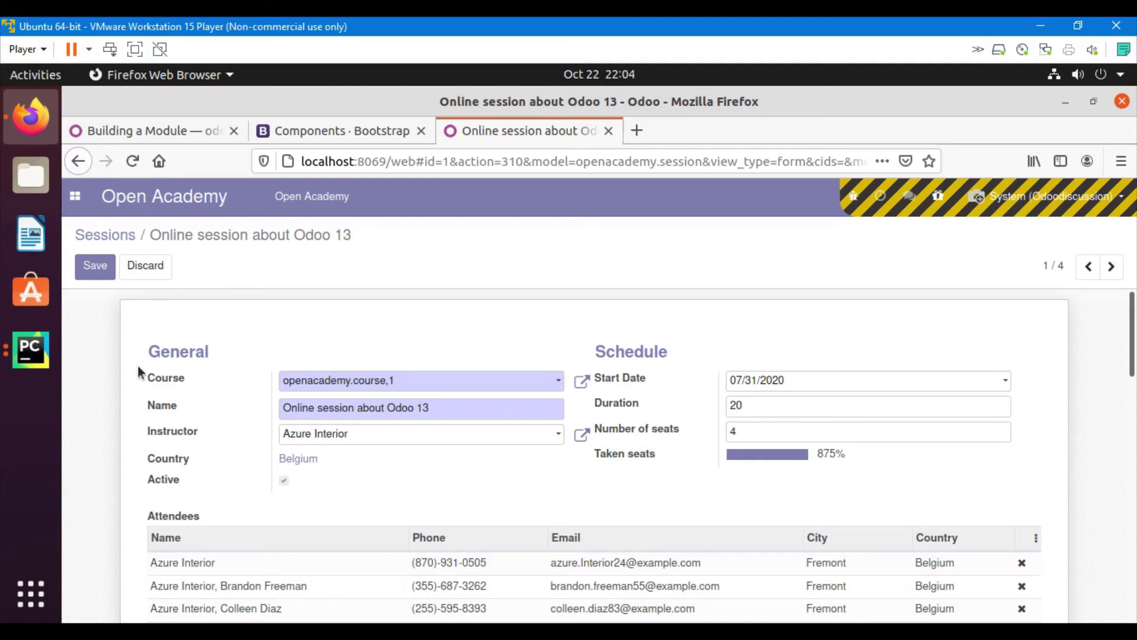
pyautogui.click(94, 275)
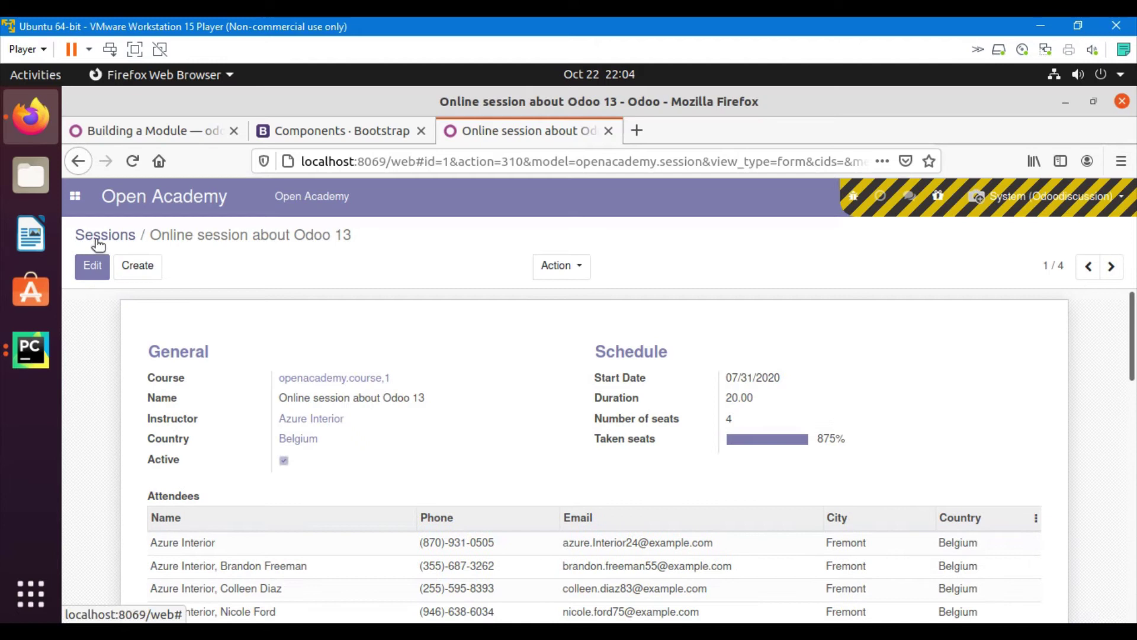
pyautogui.click(98, 235)
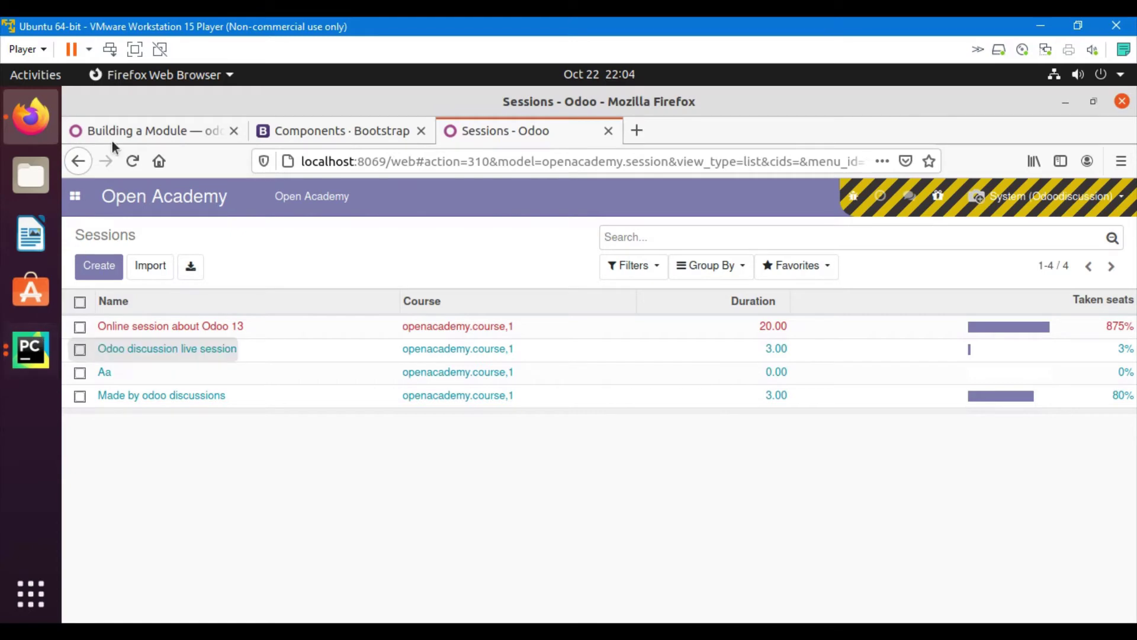
# - Return to the Building a Module docs and highlight the bf bold and it italic descriptions
pyautogui.click(164, 135)
pyautogui.scroll(2, 603, 349)
pyautogui.scroll(4, 605, 349)
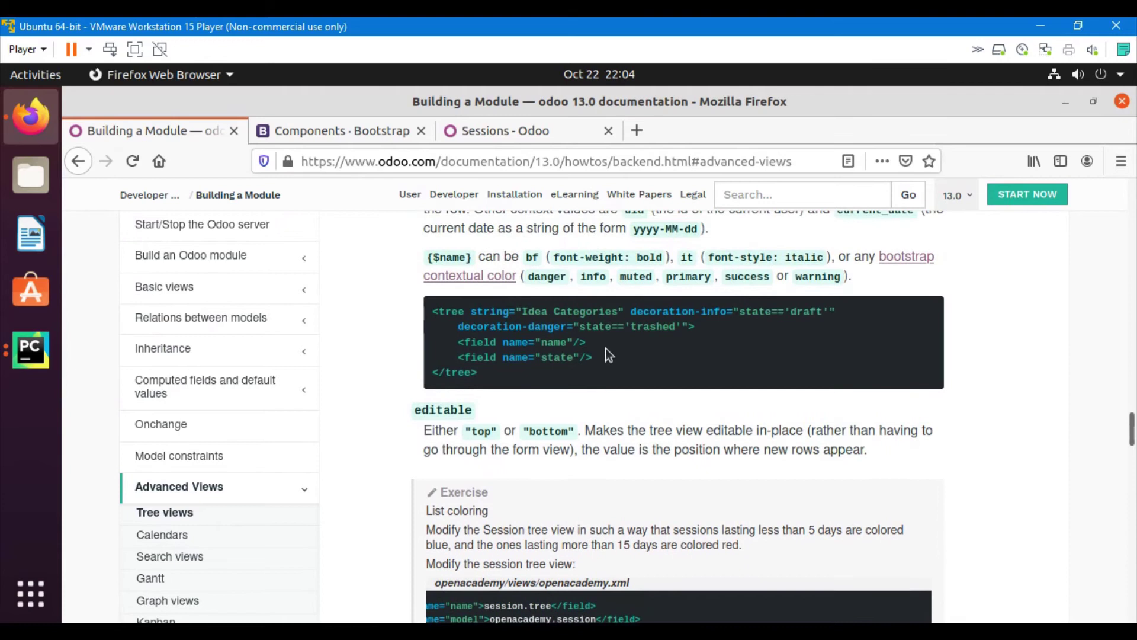
pyautogui.scroll(2, 604, 349)
pyautogui.scroll(1, 587, 384)
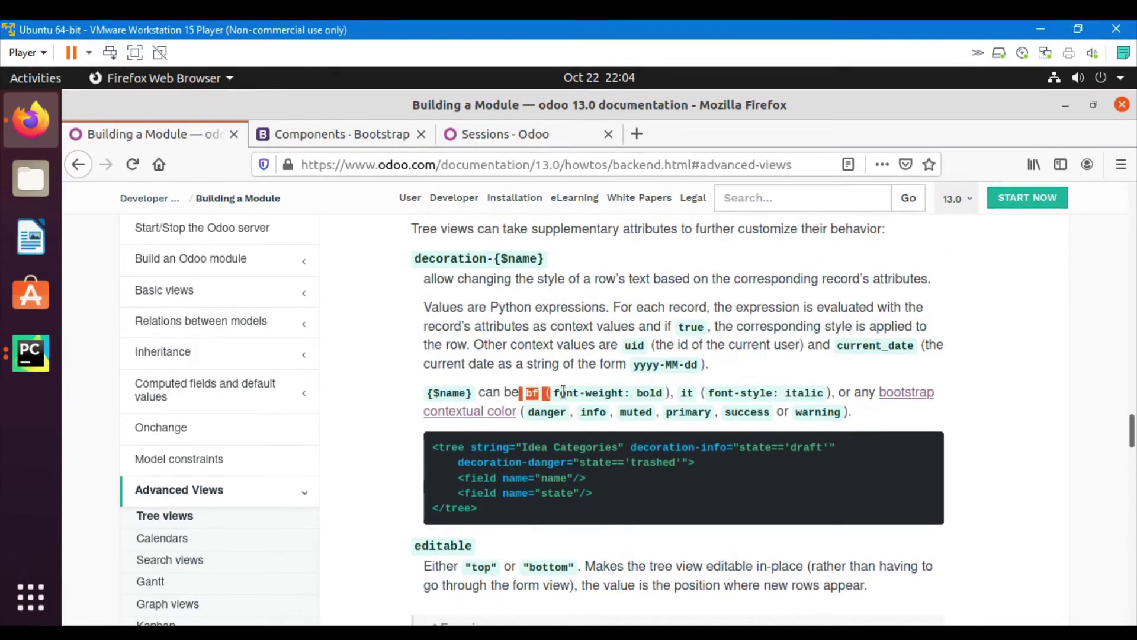
pyautogui.moveTo(520, 392); pyautogui.dragTo(600, 389)
pyautogui.moveTo(711, 391); pyautogui.dragTo(777, 399)
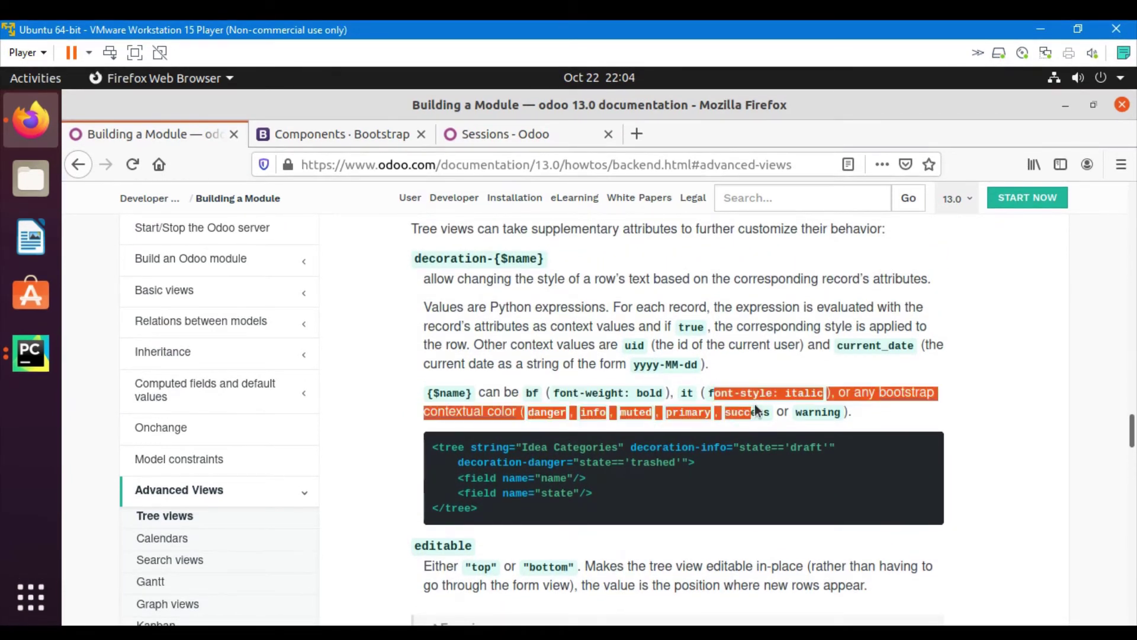
pyautogui.doubleClick(533, 394)
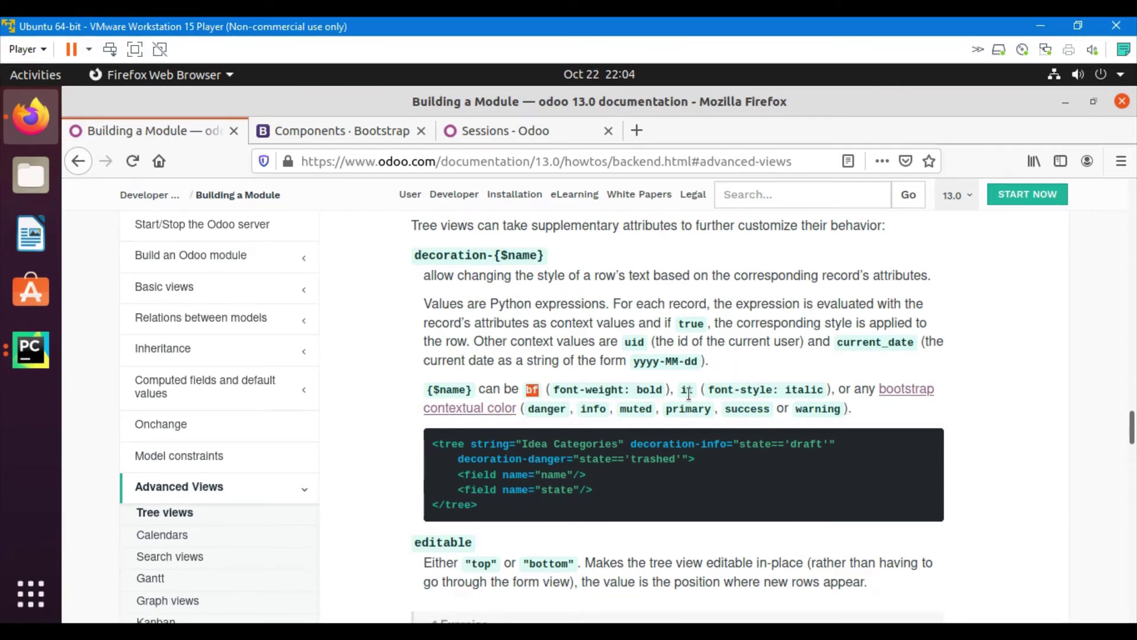
# - Replace decoration-info with decoration-bf and decoration-danger with decoration-it on line 115
pyautogui.click(30, 349)
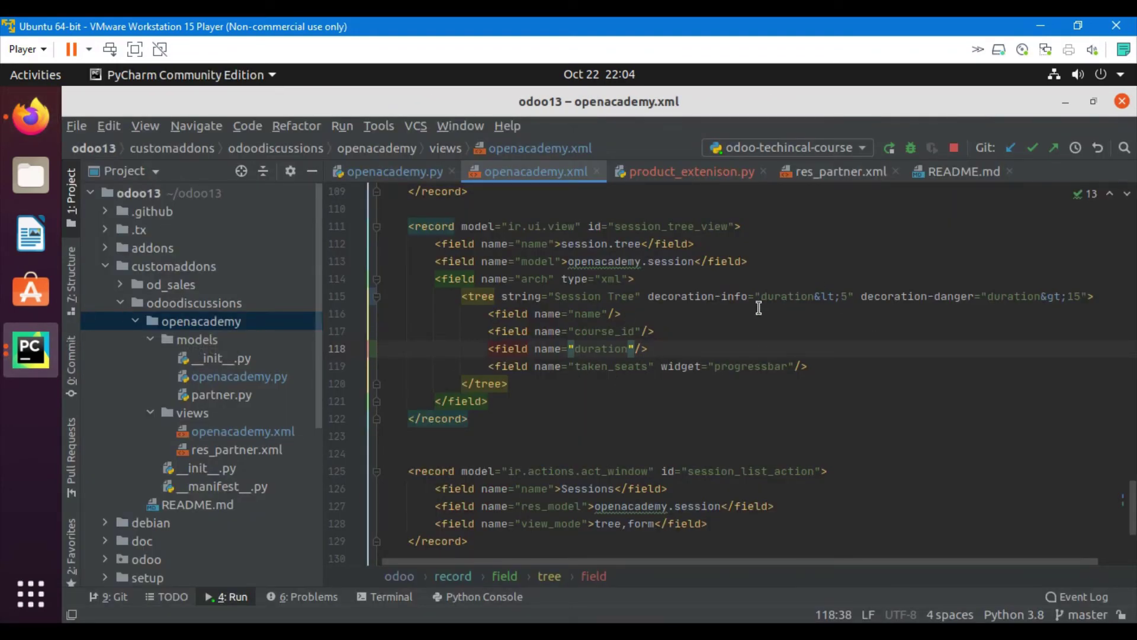
pyautogui.doubleClick(733, 299)
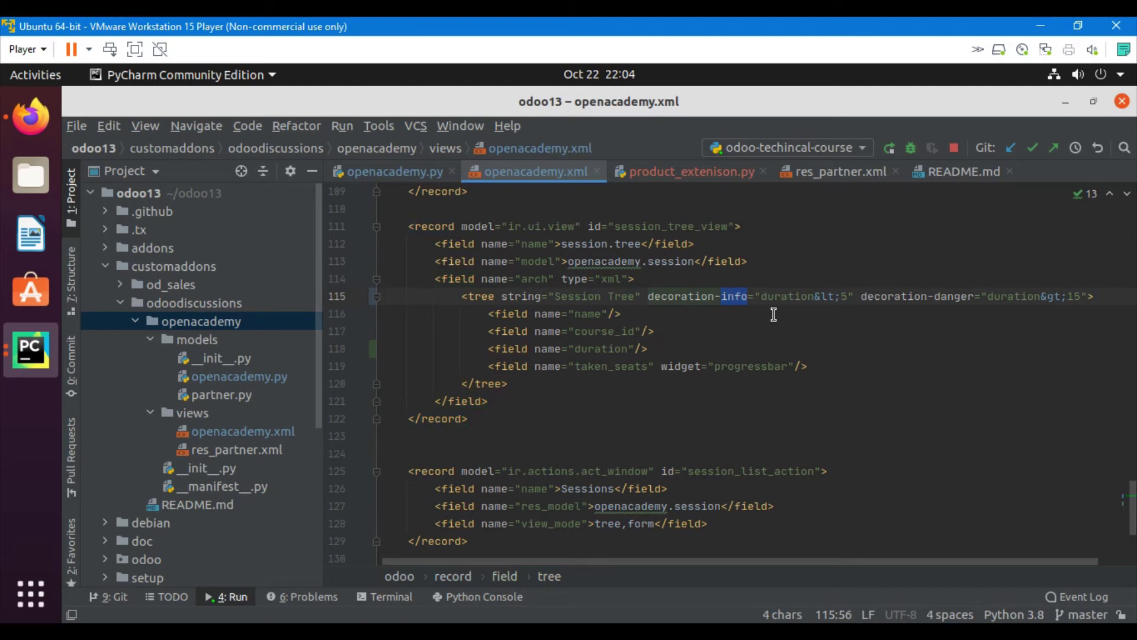
pyautogui.write('bf')
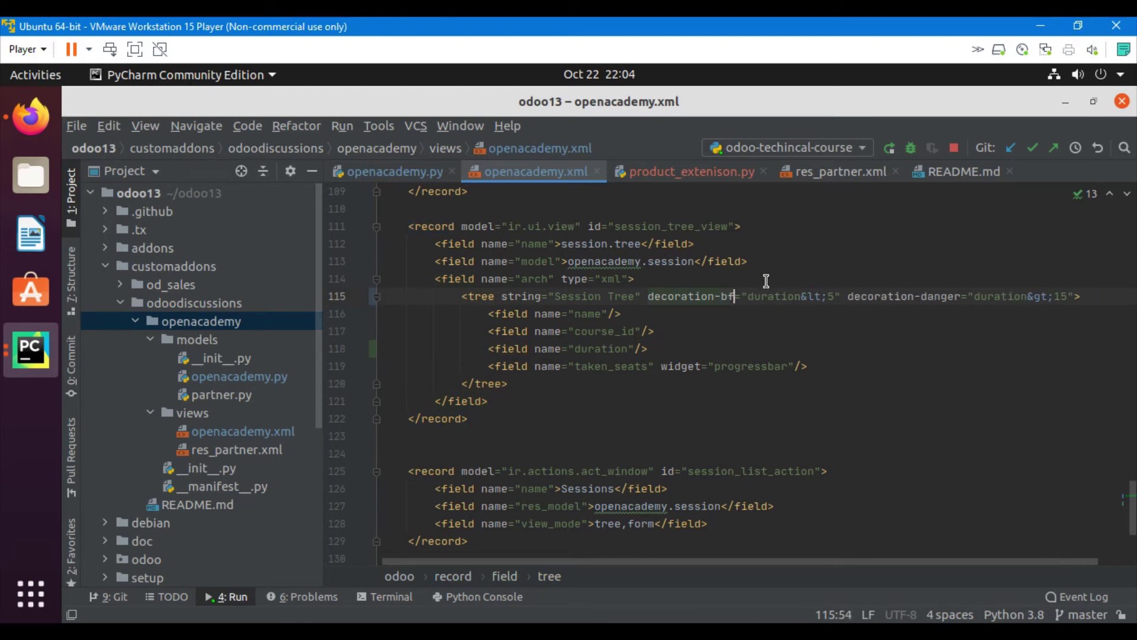
pyautogui.moveTo(793, 302); pyautogui.dragTo(840, 299)
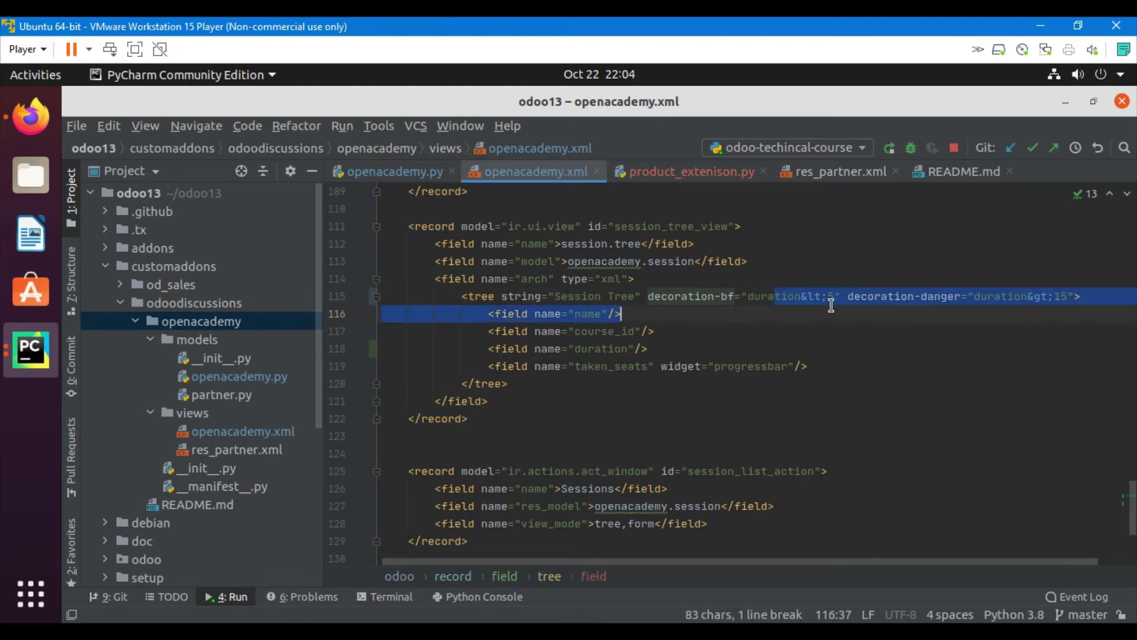
pyautogui.doubleClick(937, 300)
pyautogui.write('it')
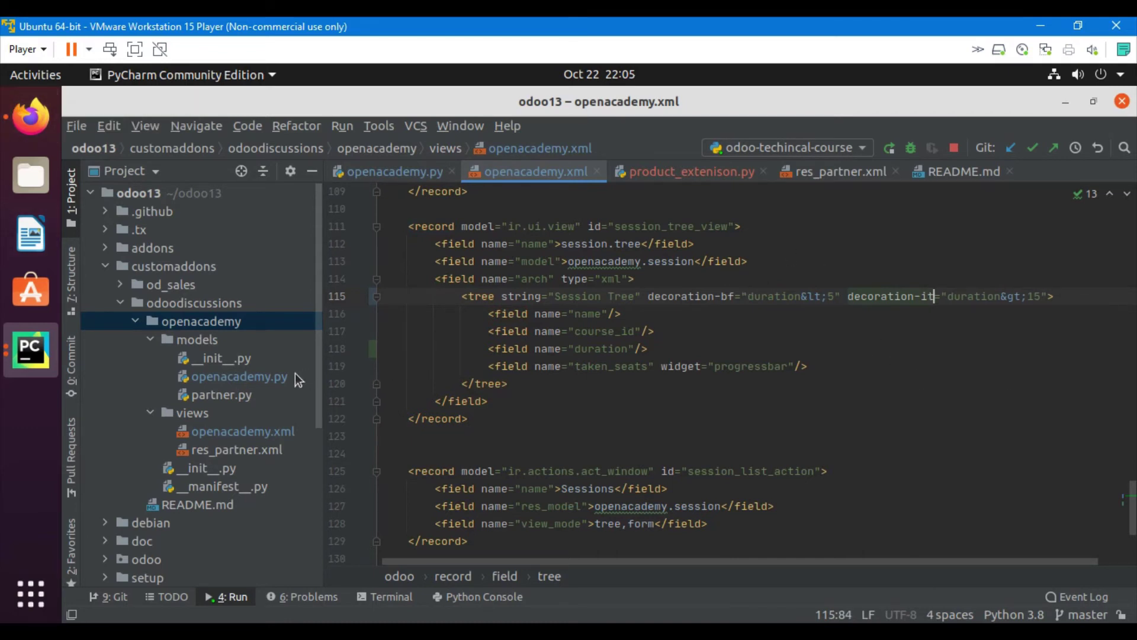
# - Search Apps for openacademy and upgrade the Open Academy module
pyautogui.click(30, 116)
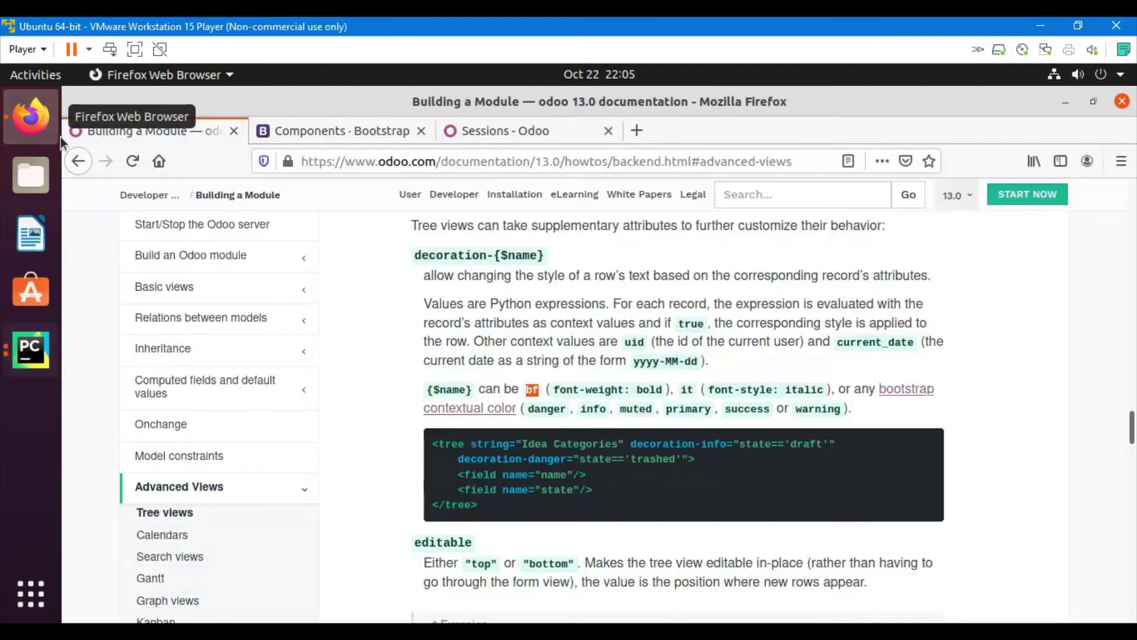
pyautogui.click(469, 135)
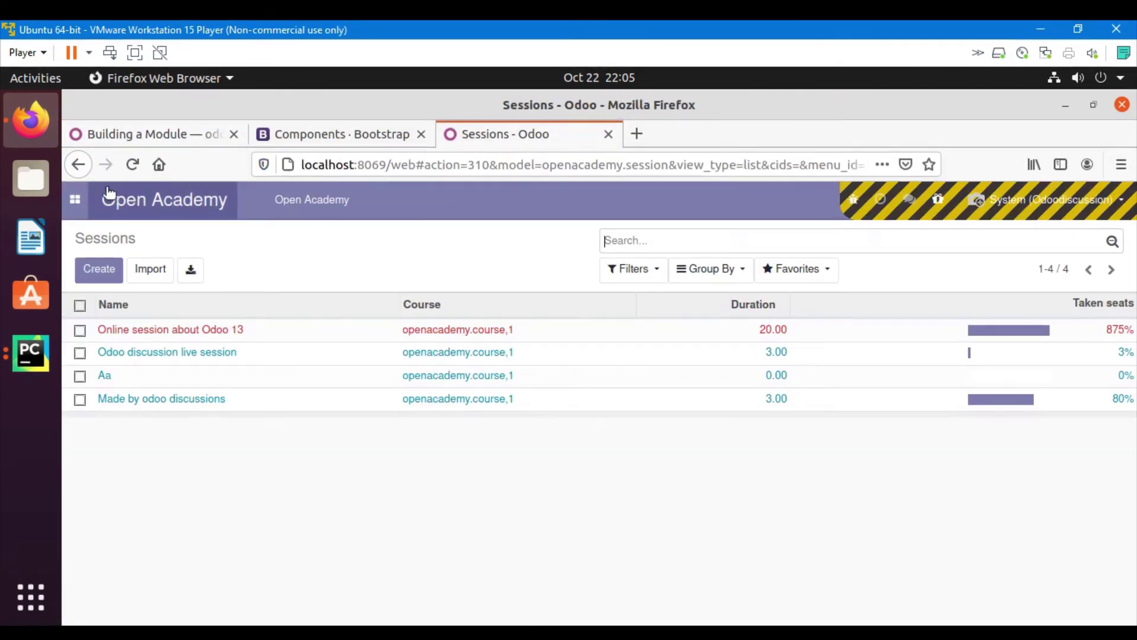
pyautogui.click(80, 203)
pyautogui.click(145, 341)
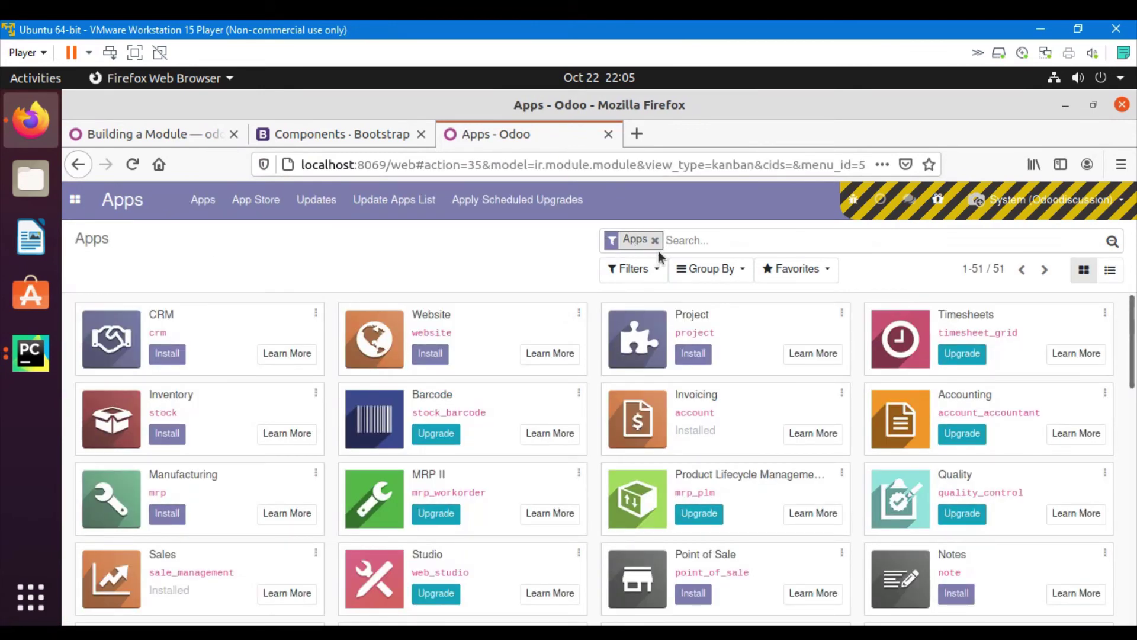
pyautogui.click(655, 240)
pyautogui.write('openacademy')
pyautogui.press('Return')
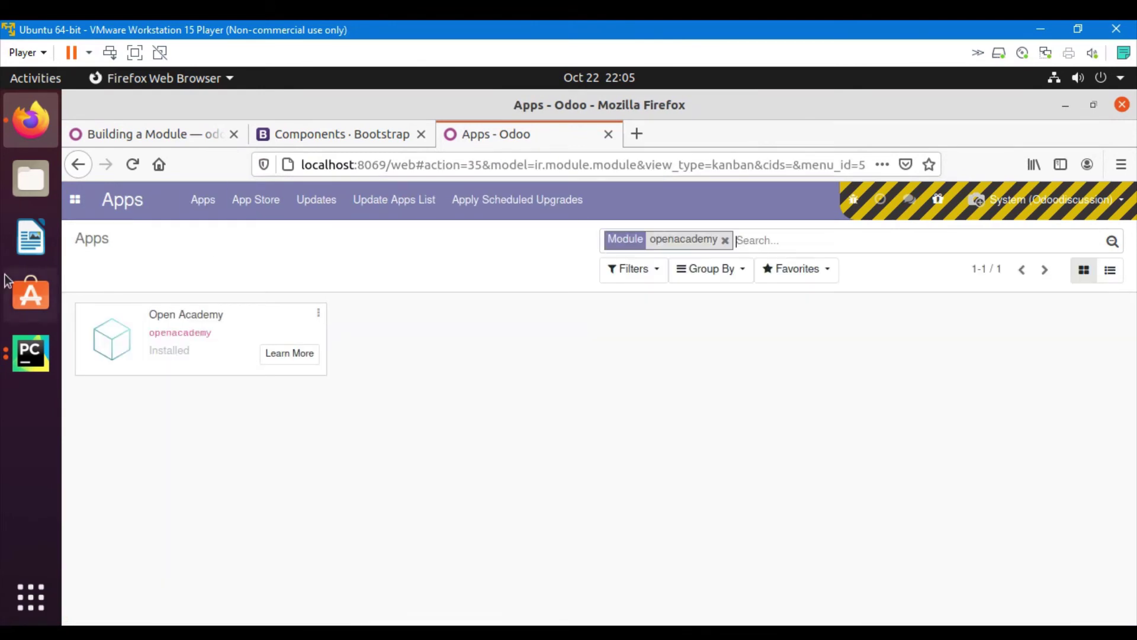
pyautogui.click(319, 308)
pyautogui.click(278, 380)
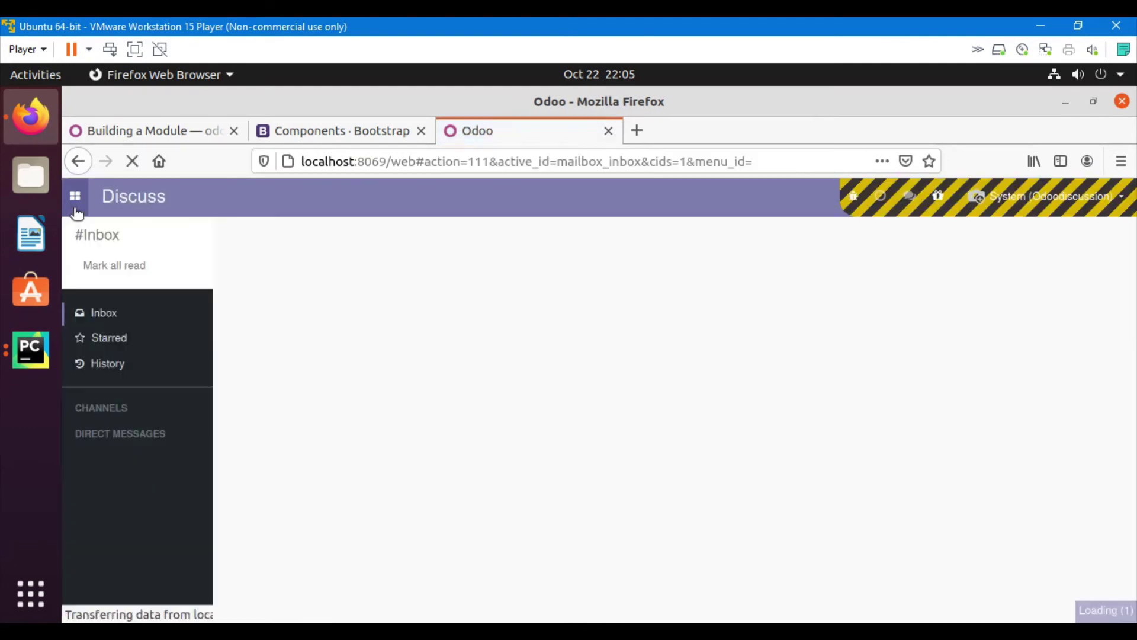
# - Open Open Academy > Sessions to view the bold and italic rows
pyautogui.click(74, 208)
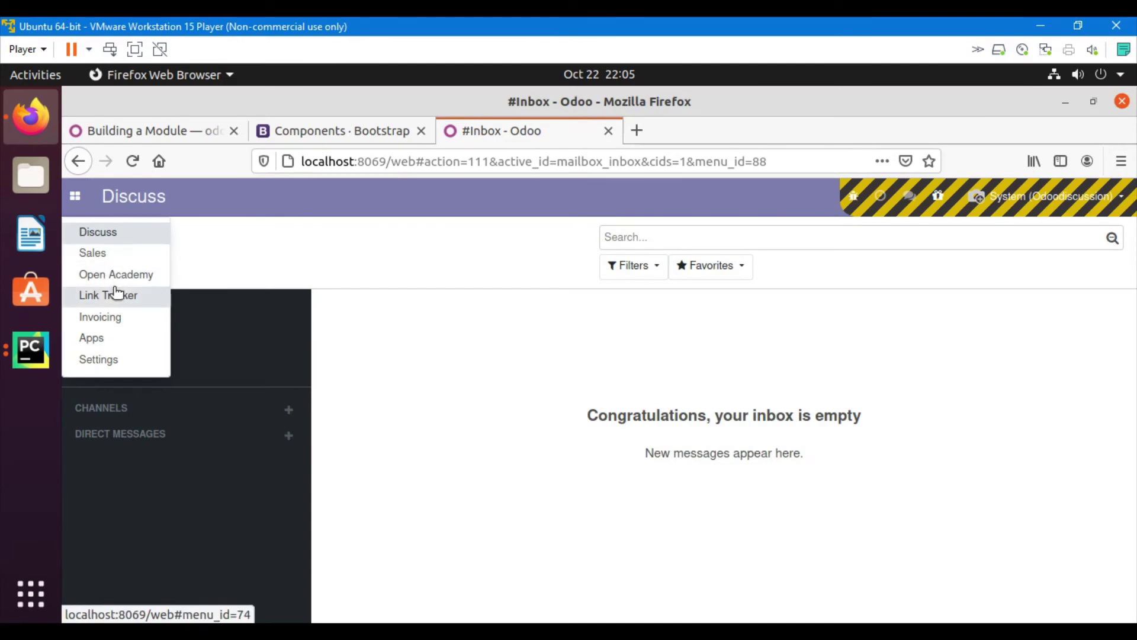
pyautogui.click(119, 275)
pyautogui.click(305, 205)
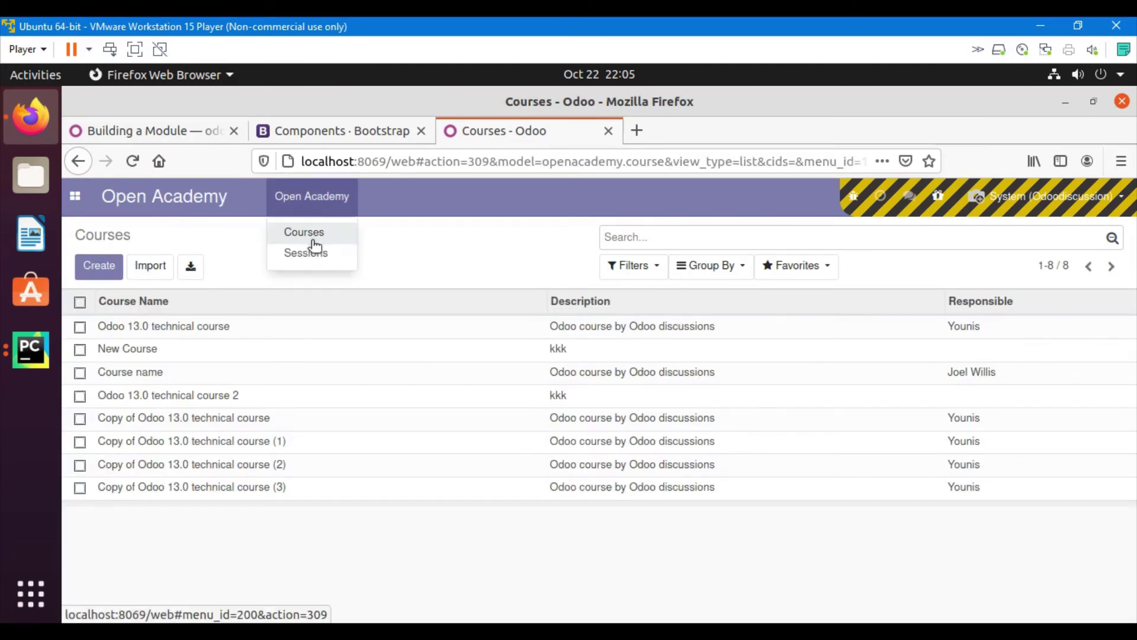
pyautogui.click(311, 255)
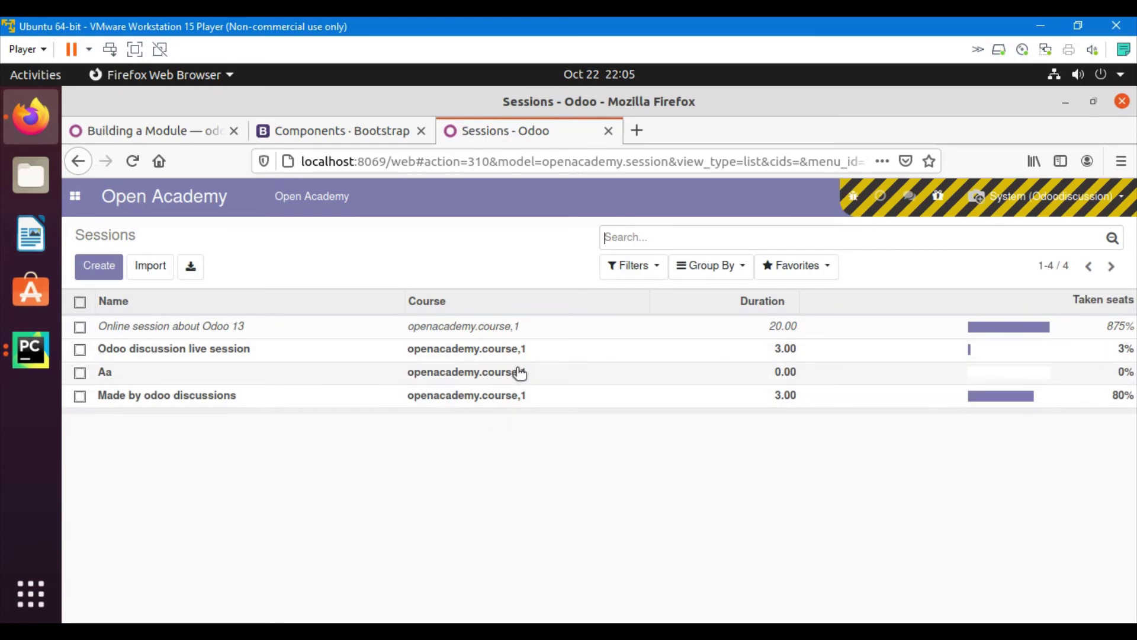
# - Add editable="bottom" to the session_tree_view <tree> tag on line 115 of openacademy.xml
pyautogui.click(28, 355)
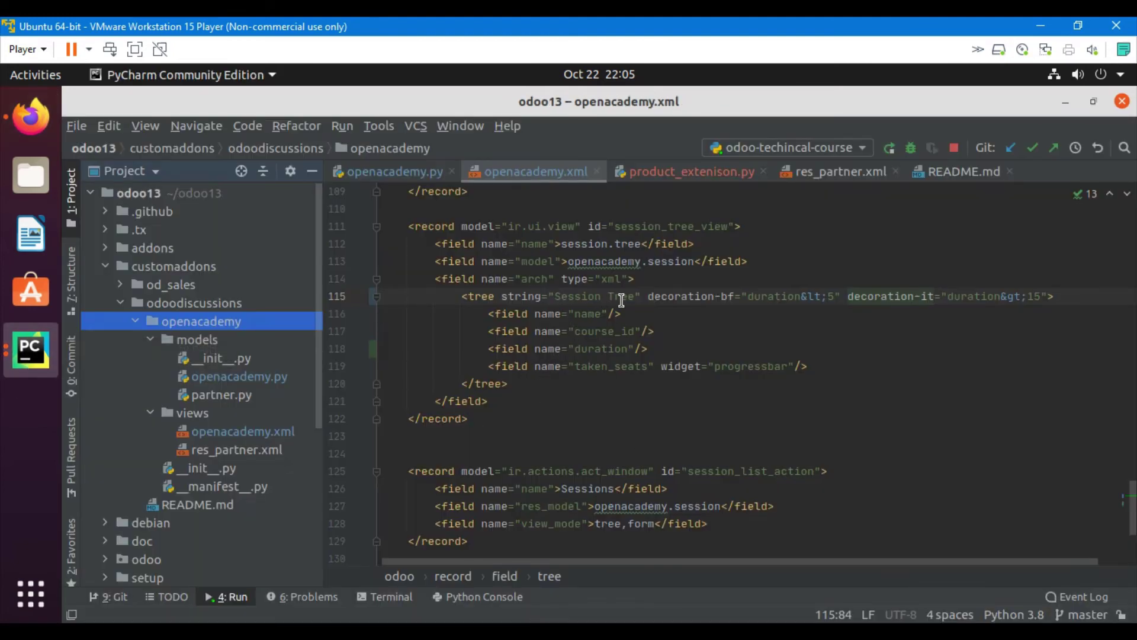
pyautogui.click(646, 296)
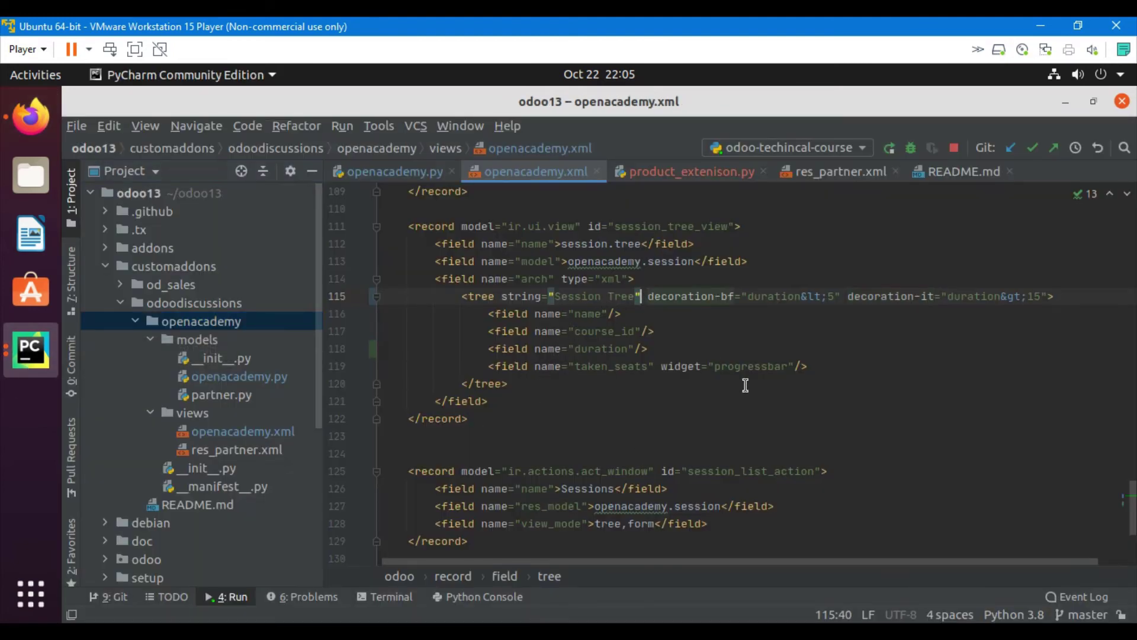
pyautogui.press('Return')
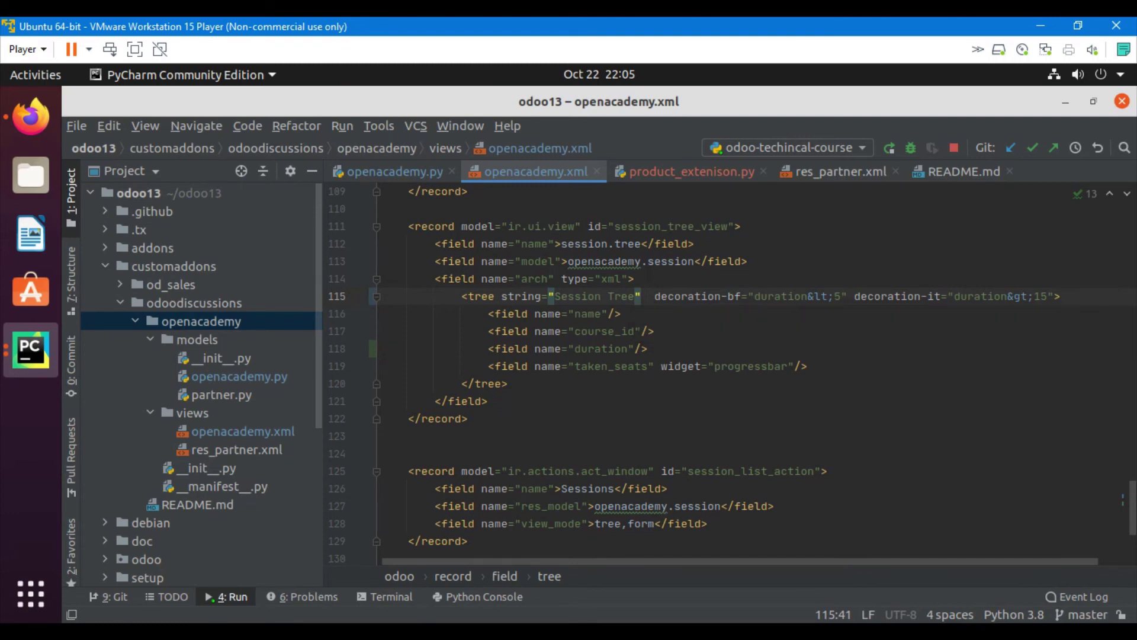
pyautogui.write('editable="b')
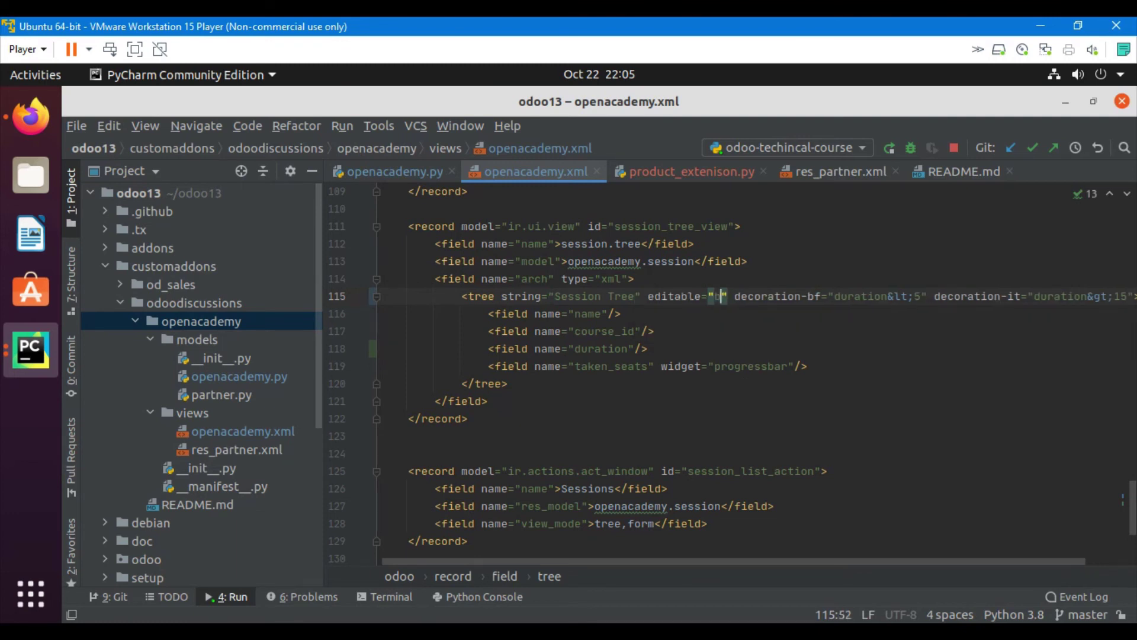
pyautogui.write('t')
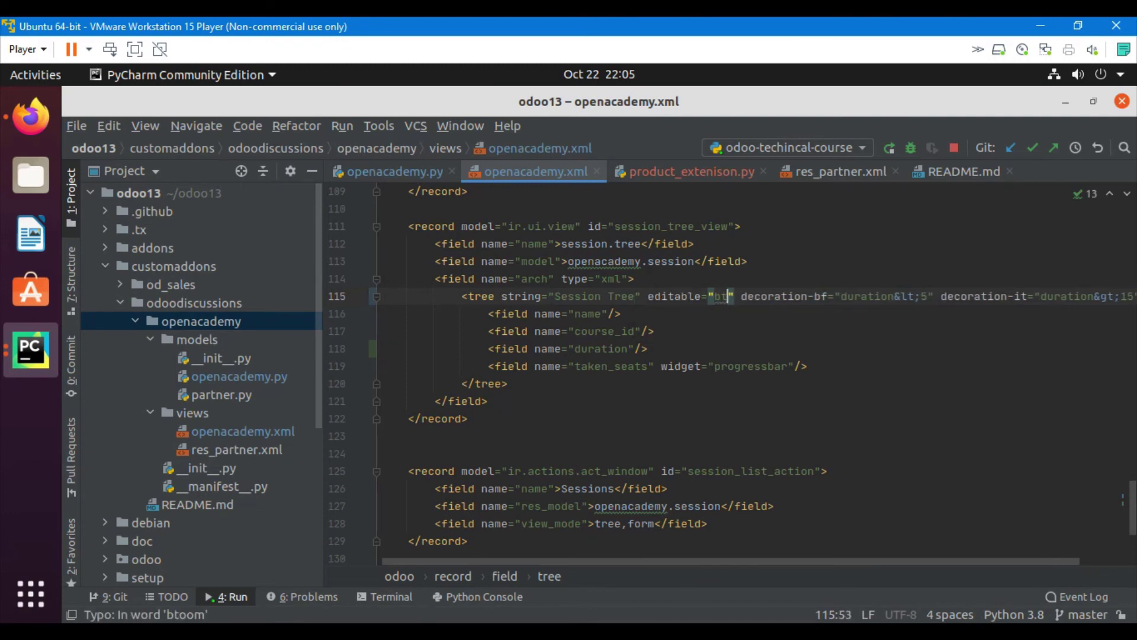
pyautogui.write('ttom')
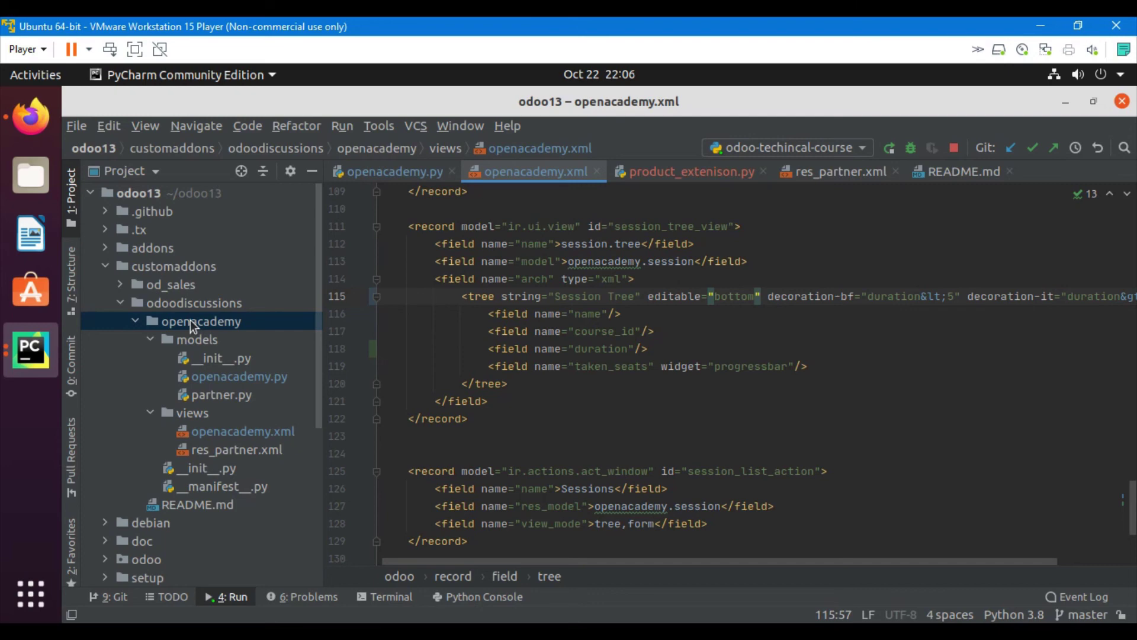
# - Find the openacademy module in Apps and upgrade it from its card's menu
pyautogui.click(29, 119)
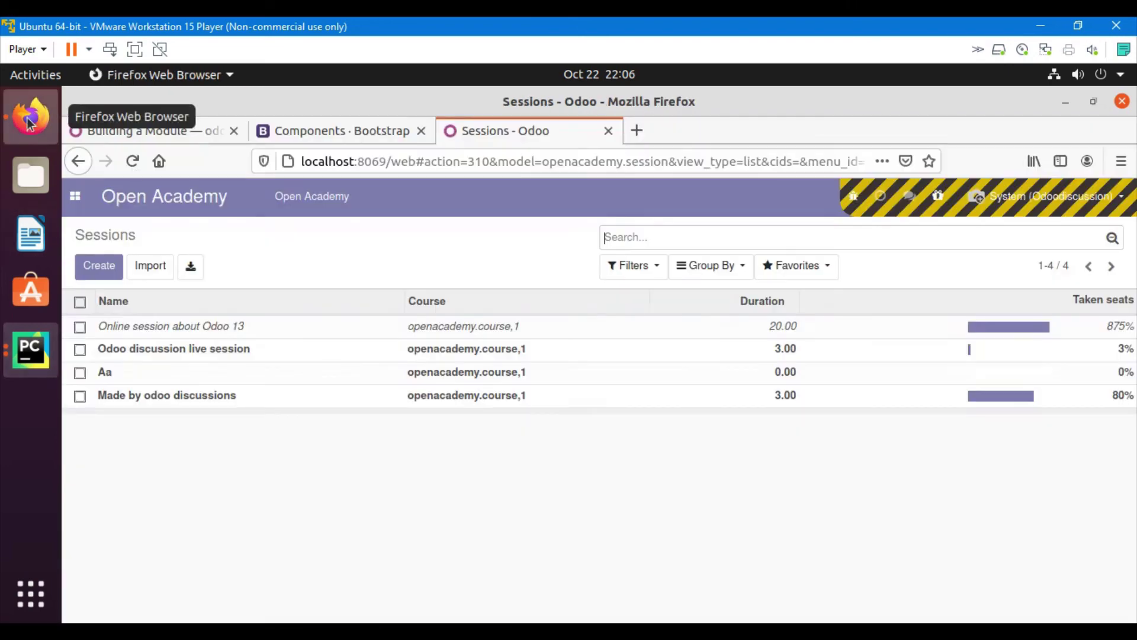
pyautogui.click(75, 195)
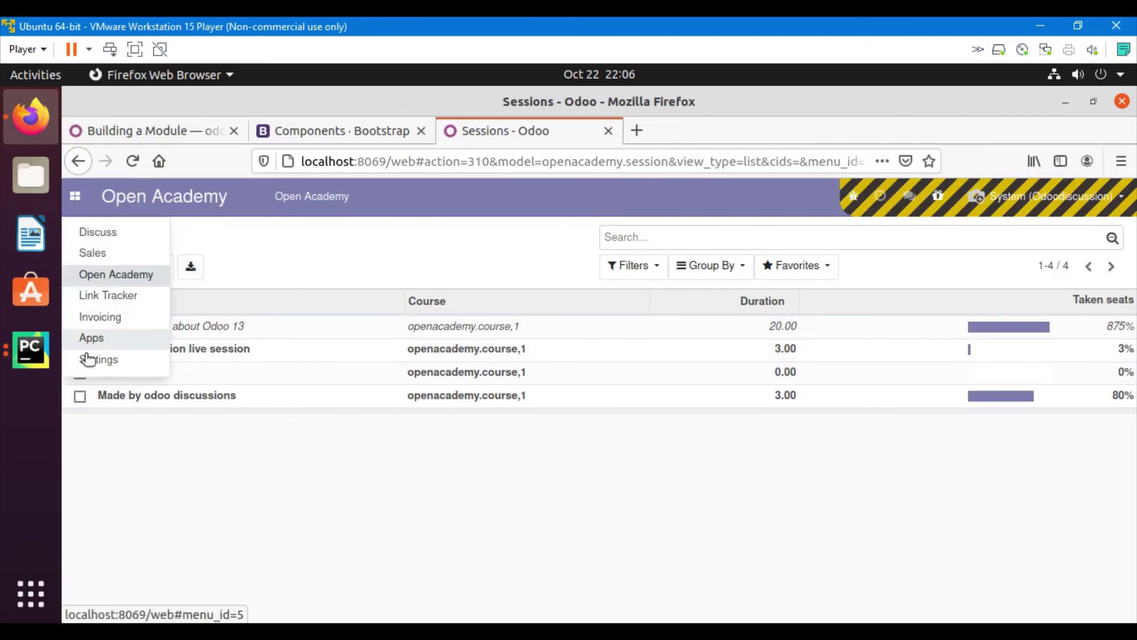
pyautogui.click(90, 338)
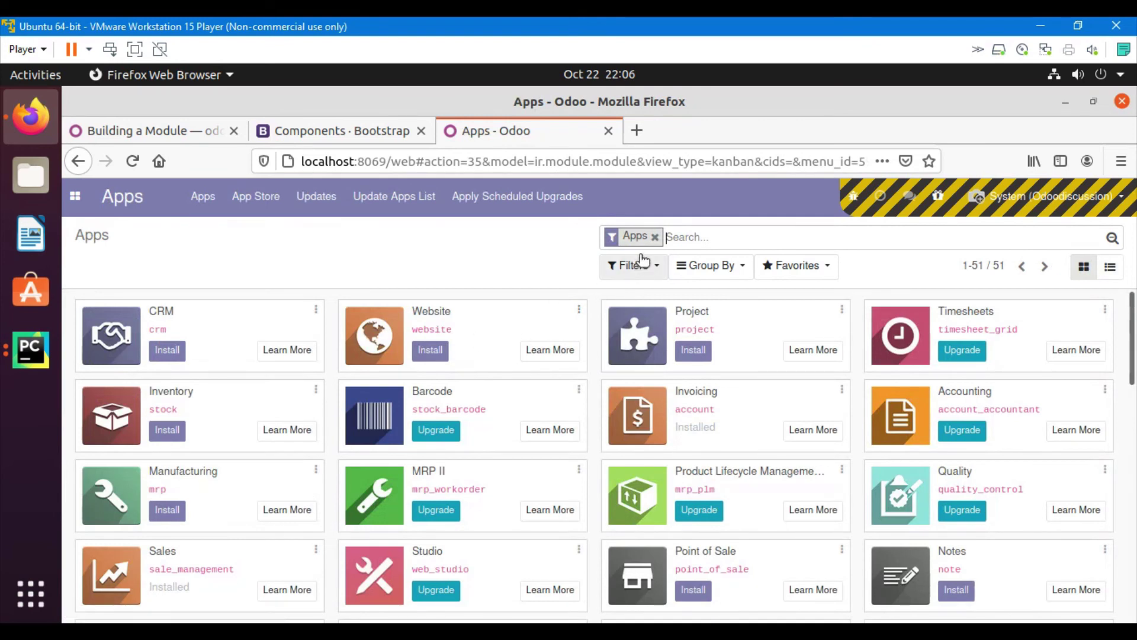
pyautogui.press('BackSpace')
pyautogui.write('openacademy')
pyautogui.press('Return')
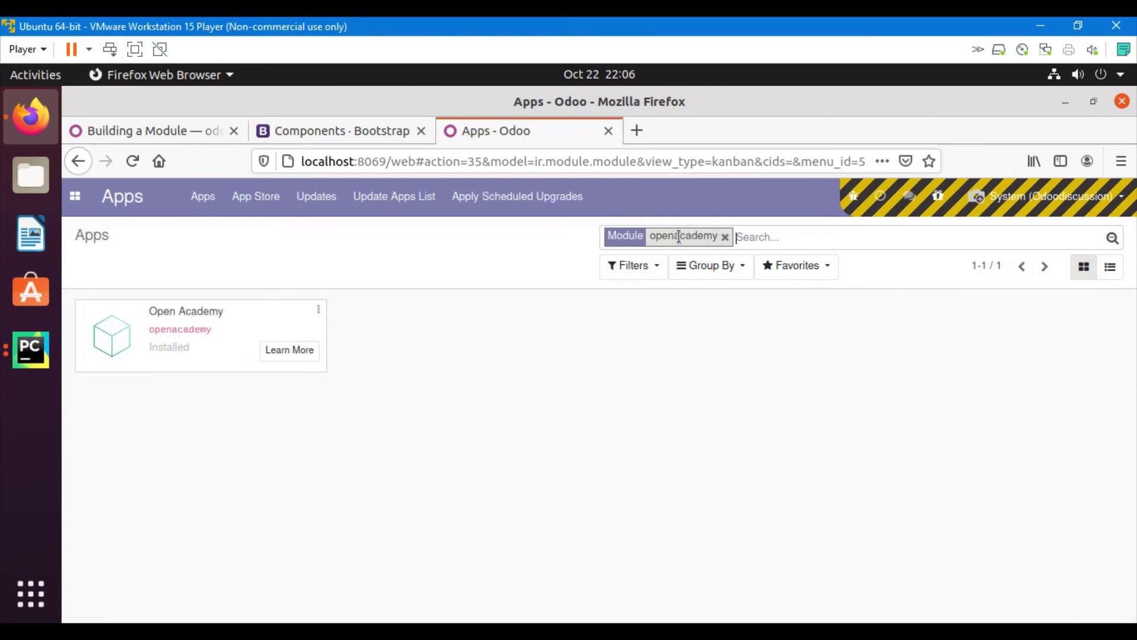
pyautogui.click(318, 310)
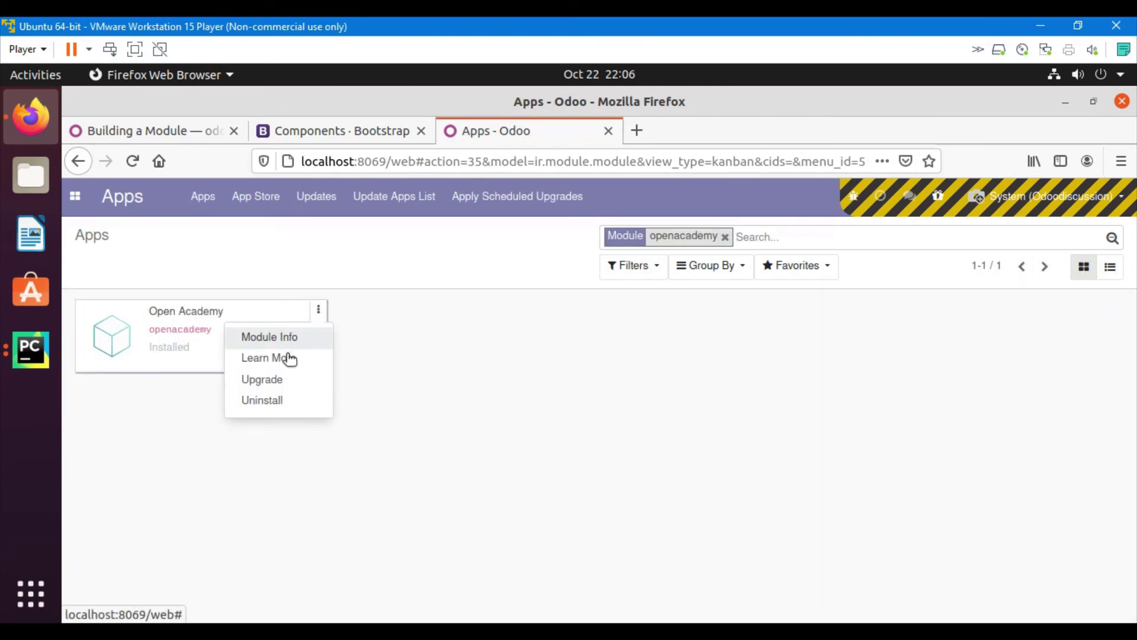
pyautogui.click(271, 383)
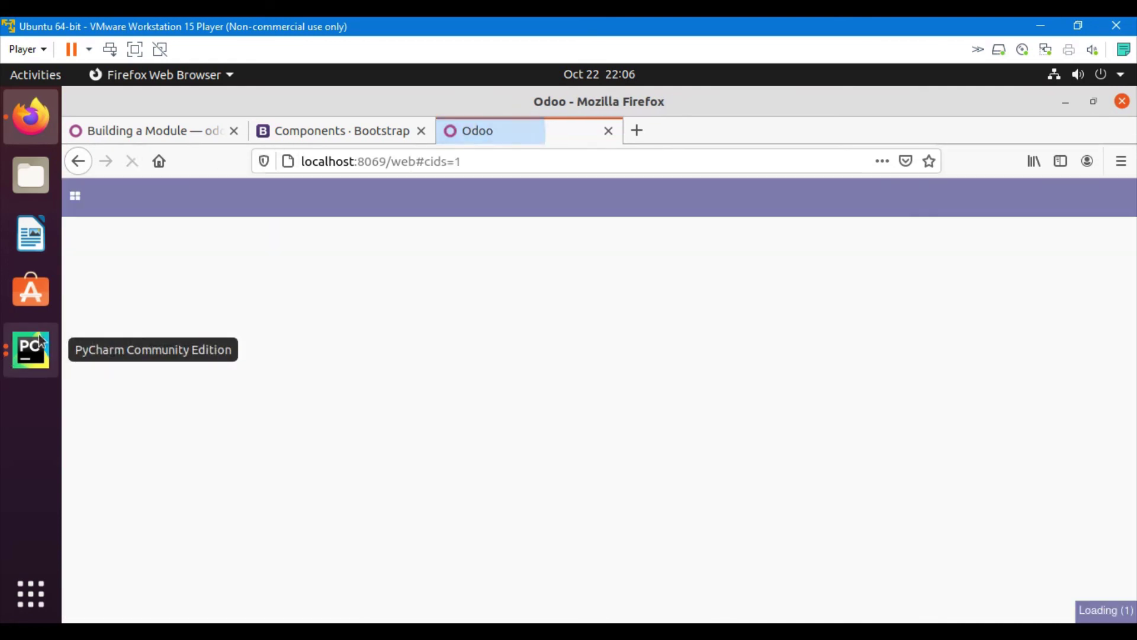
# - Go to Open Academy > Sessions
pyautogui.click(75, 198)
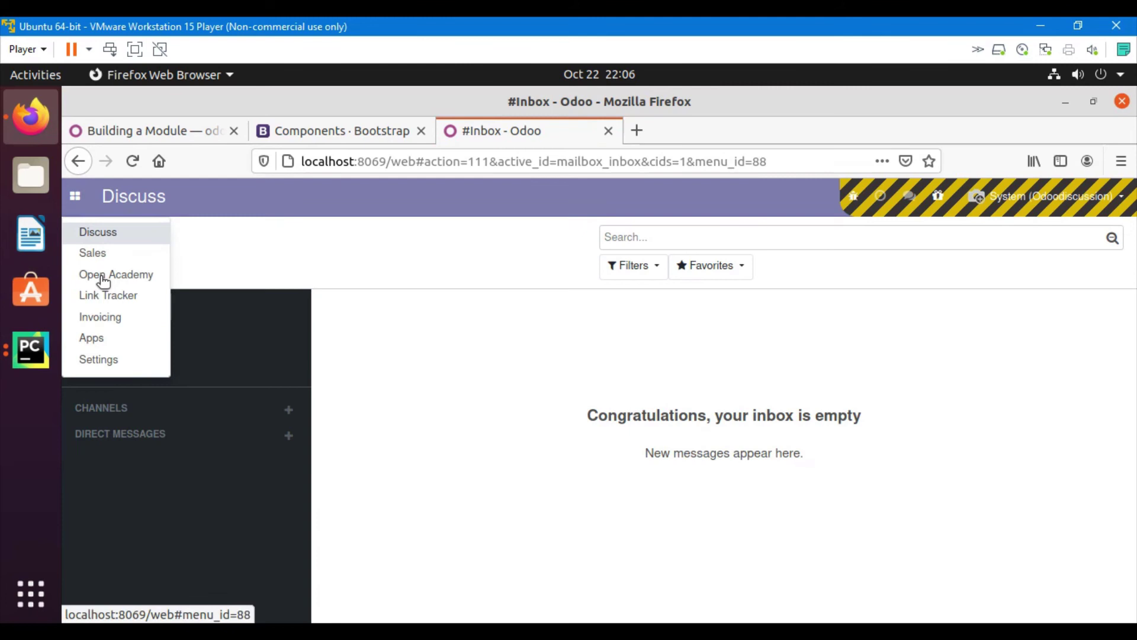
pyautogui.click(110, 278)
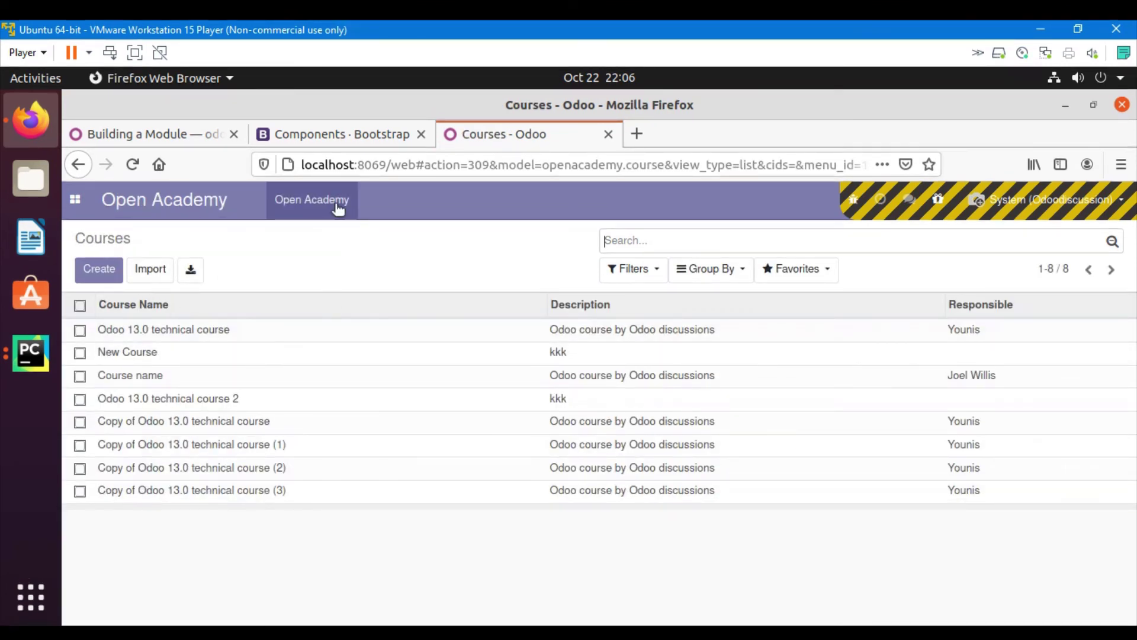
pyautogui.click(312, 200)
pyautogui.click(321, 264)
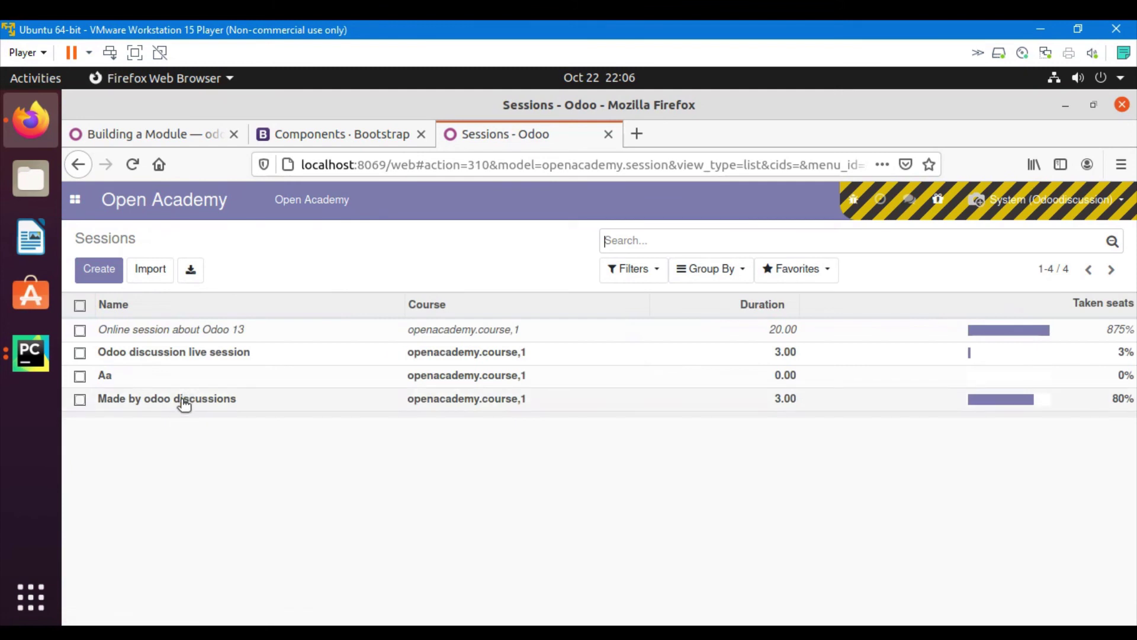
# - Create a blank inline session row and check the editable="bottom" value in PyCharm
pyautogui.click(102, 276)
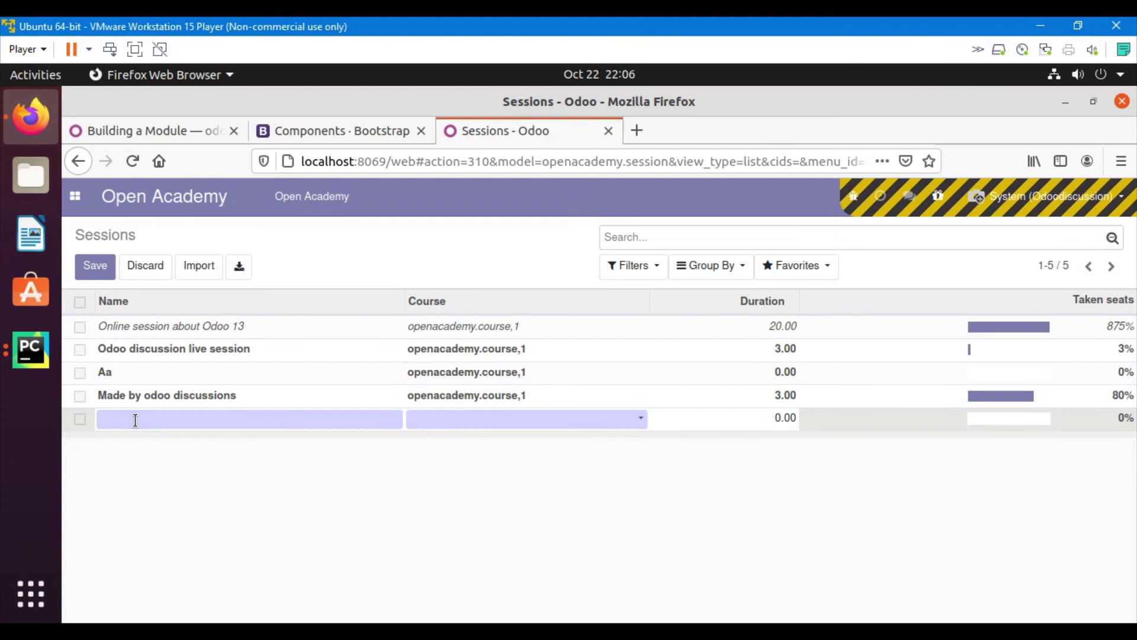
pyautogui.click(30, 349)
pyautogui.doubleClick(734, 296)
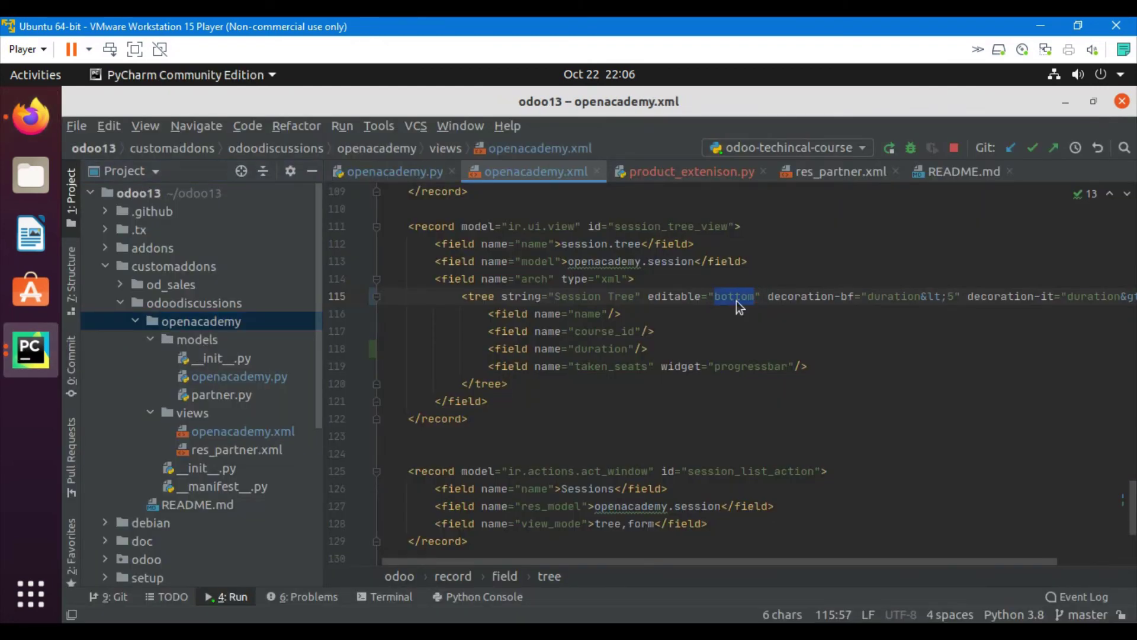
# - Compare the Sessions list with the XML again, then view the Building a Module documentation
pyautogui.click(30, 115)
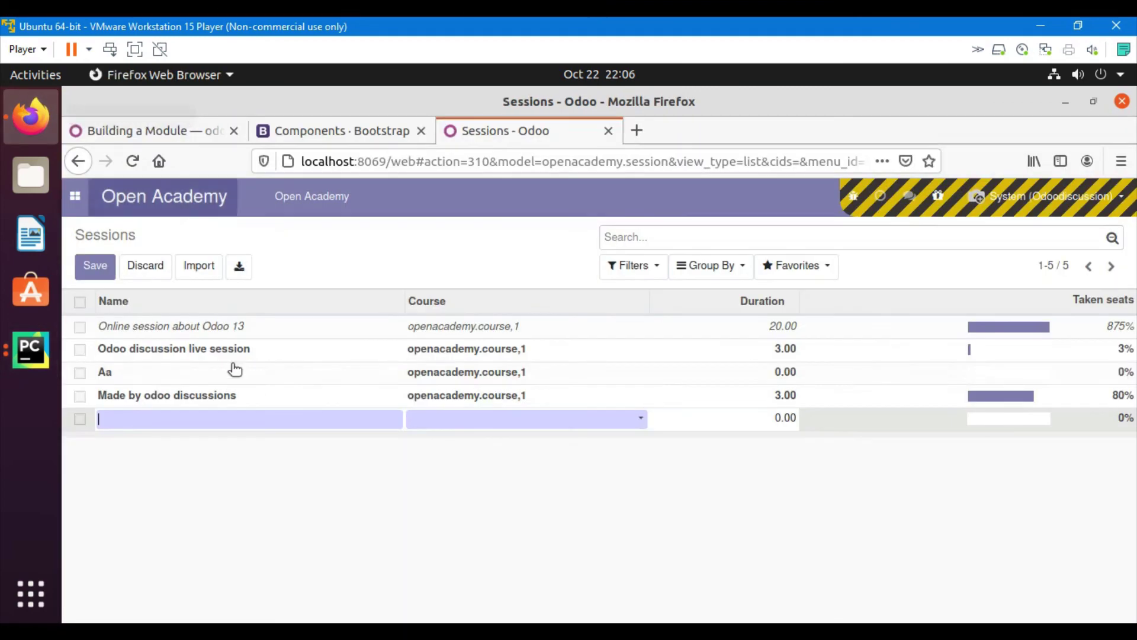
pyautogui.click(10, 350)
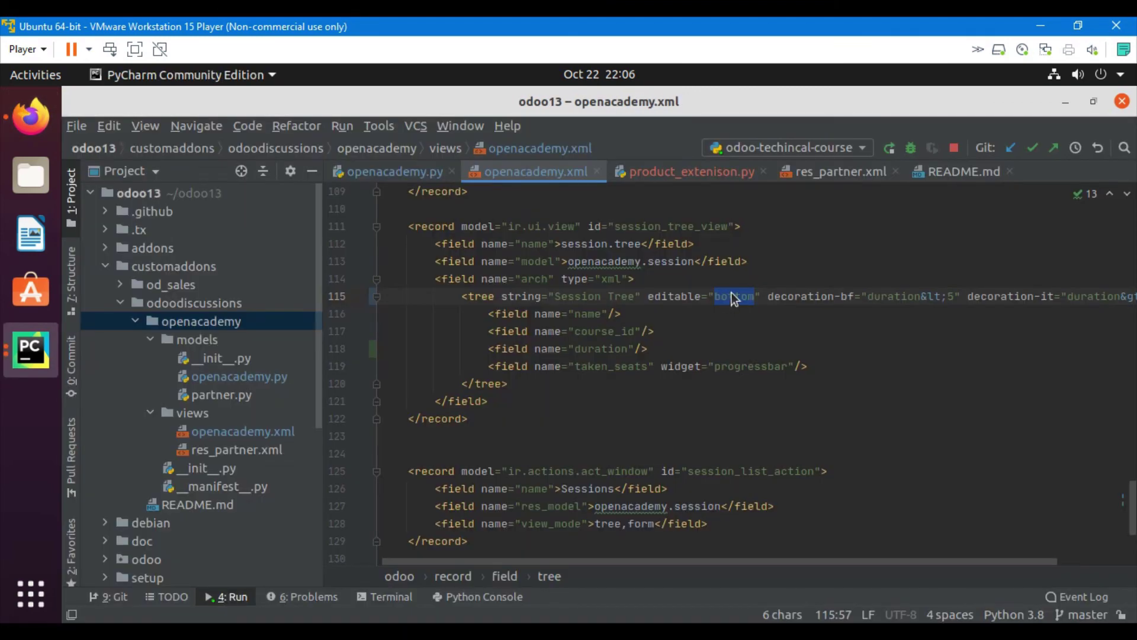
pyautogui.click(30, 115)
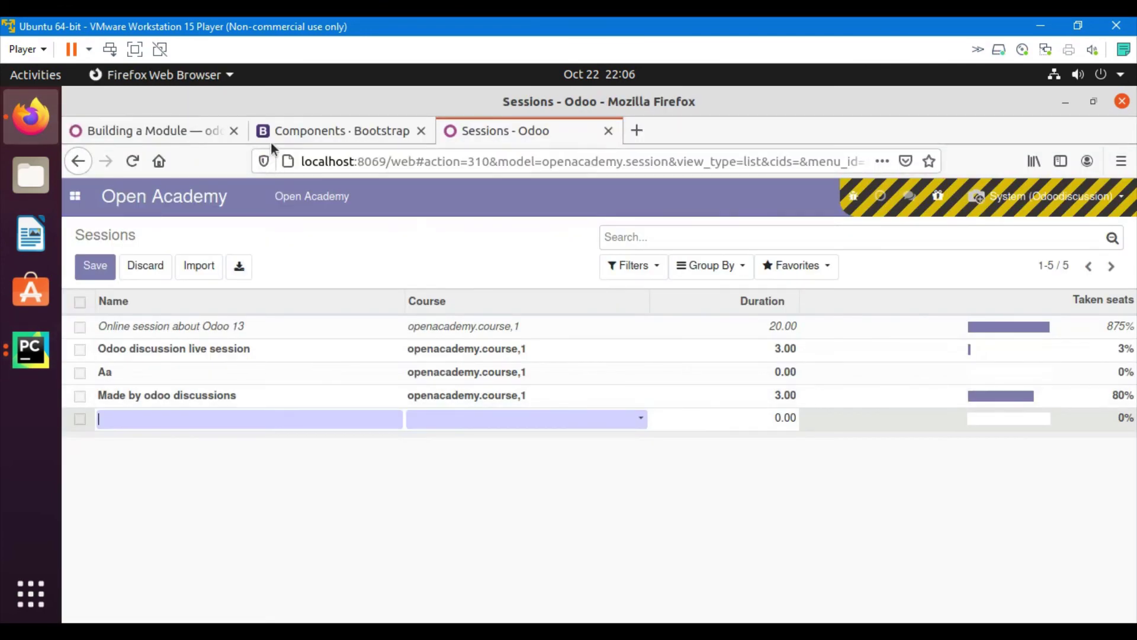
pyautogui.click(143, 124)
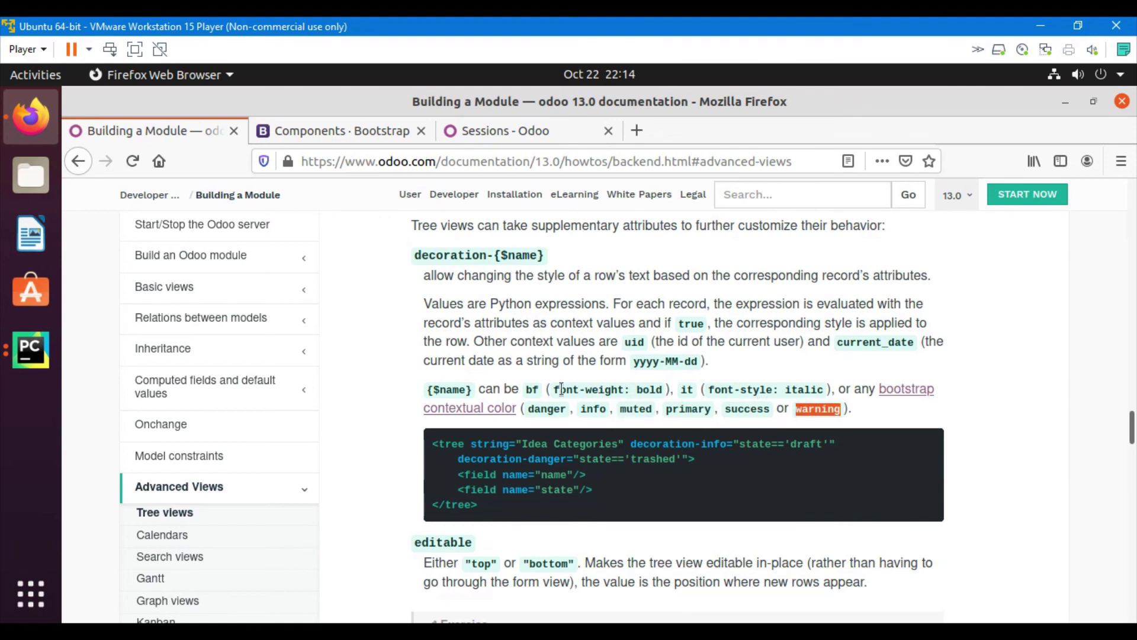
pyautogui.moveTo(540, 409); pyautogui.dragTo(608, 410)
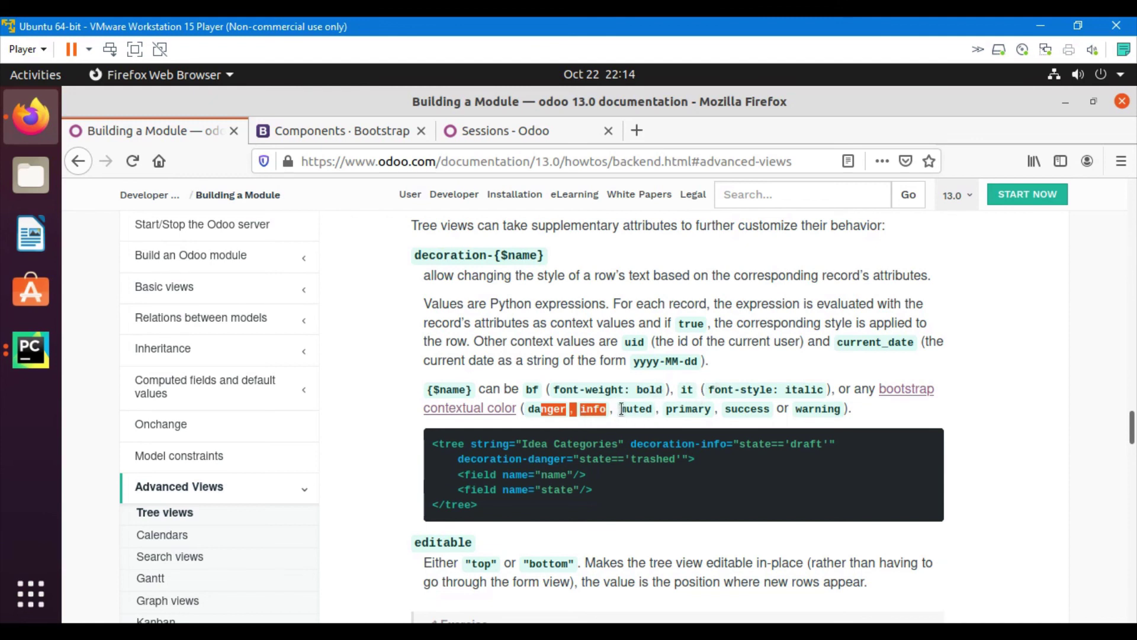
pyautogui.moveTo(620, 408); pyautogui.dragTo(793, 429)
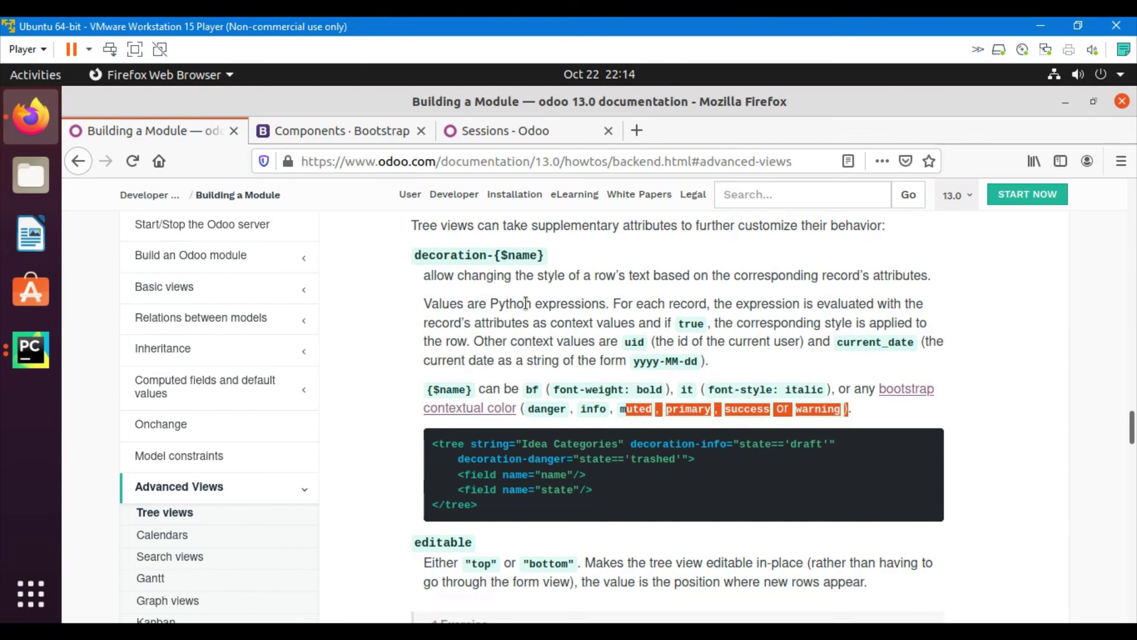
pyautogui.scroll(-2, 511, 501)
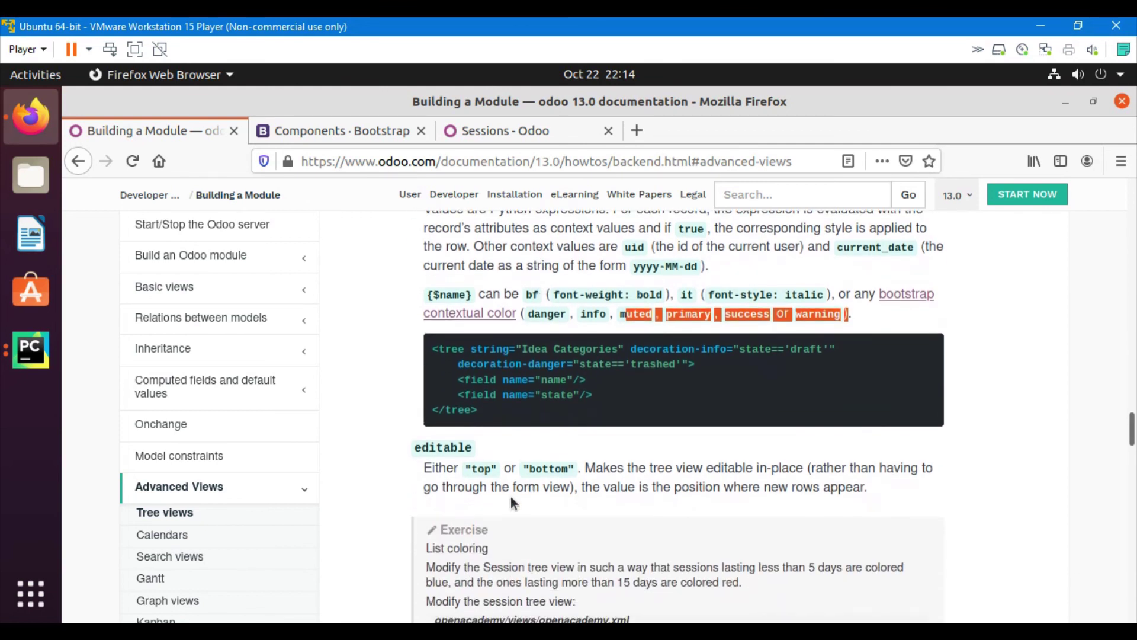
pyautogui.doubleClick(481, 468)
pyautogui.scroll(-1, 484, 470)
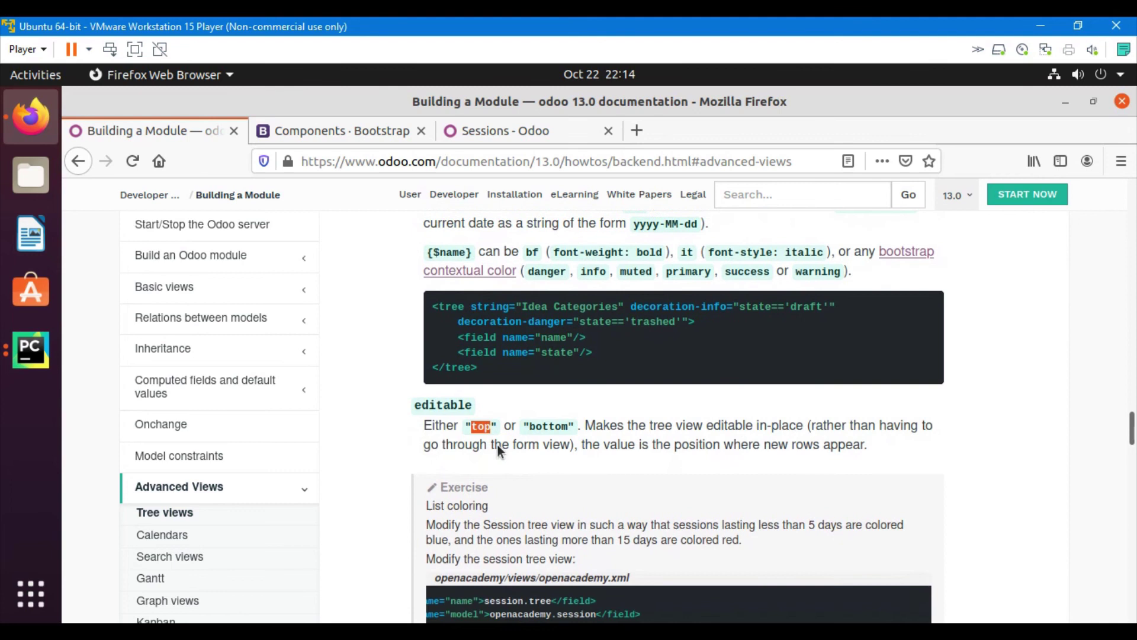